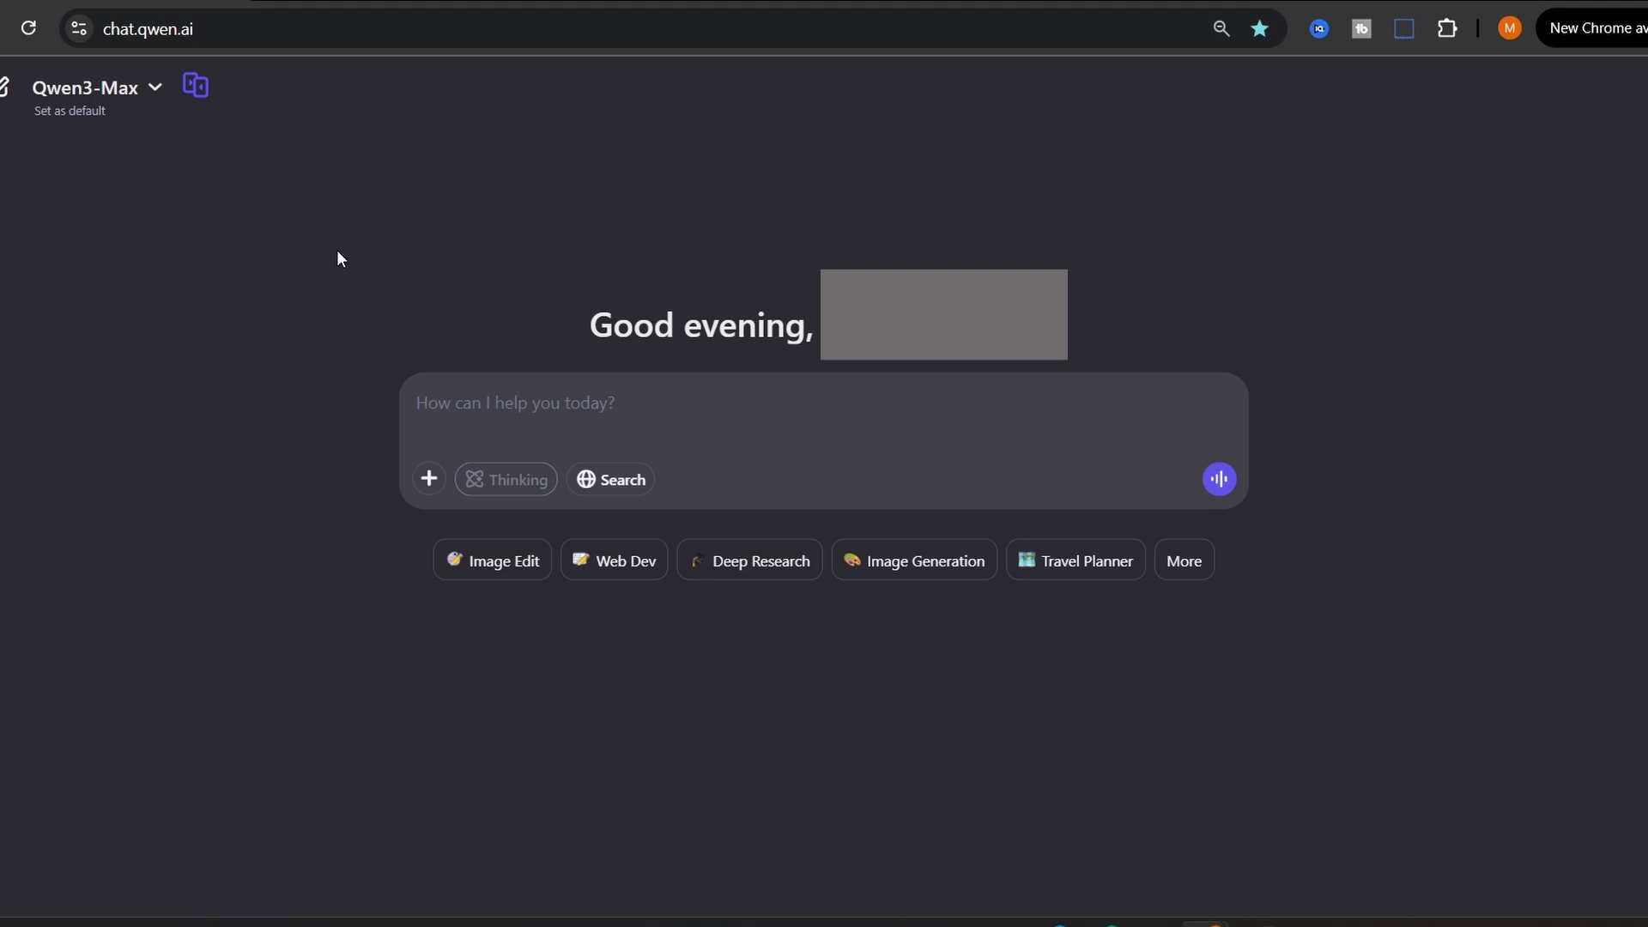
Step: Look through the full list of available models and switch the chat to Qwen3-235B-A22B-2507
left_click(101, 101)
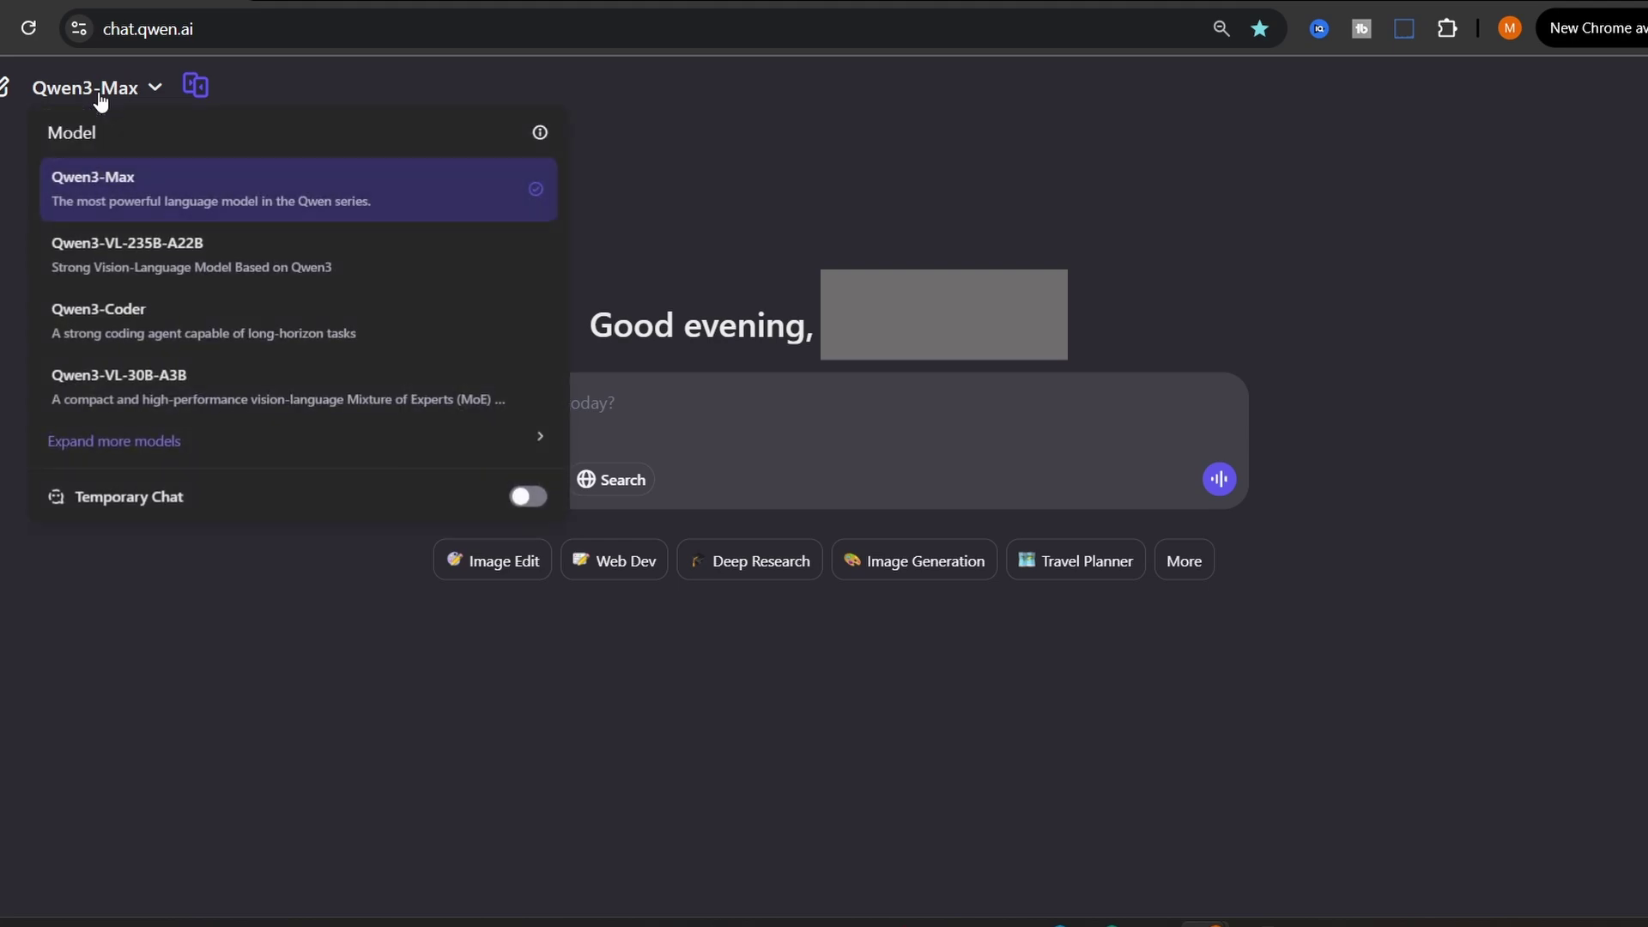
left_click(65, 442)
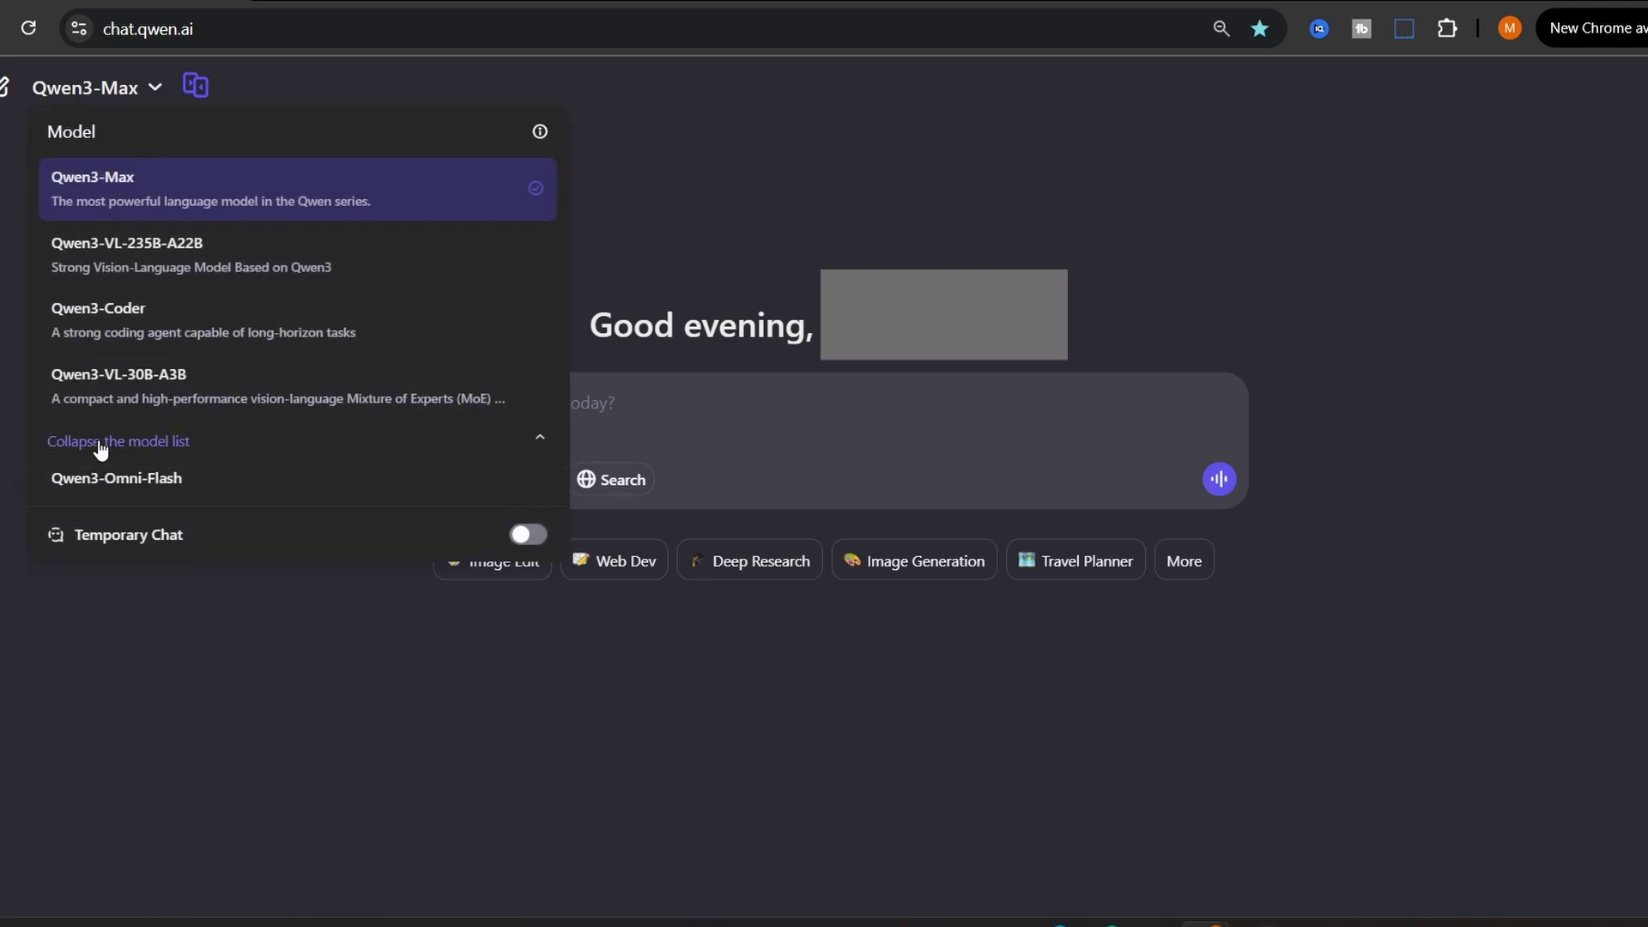
scroll(148, 429, "down", 3)
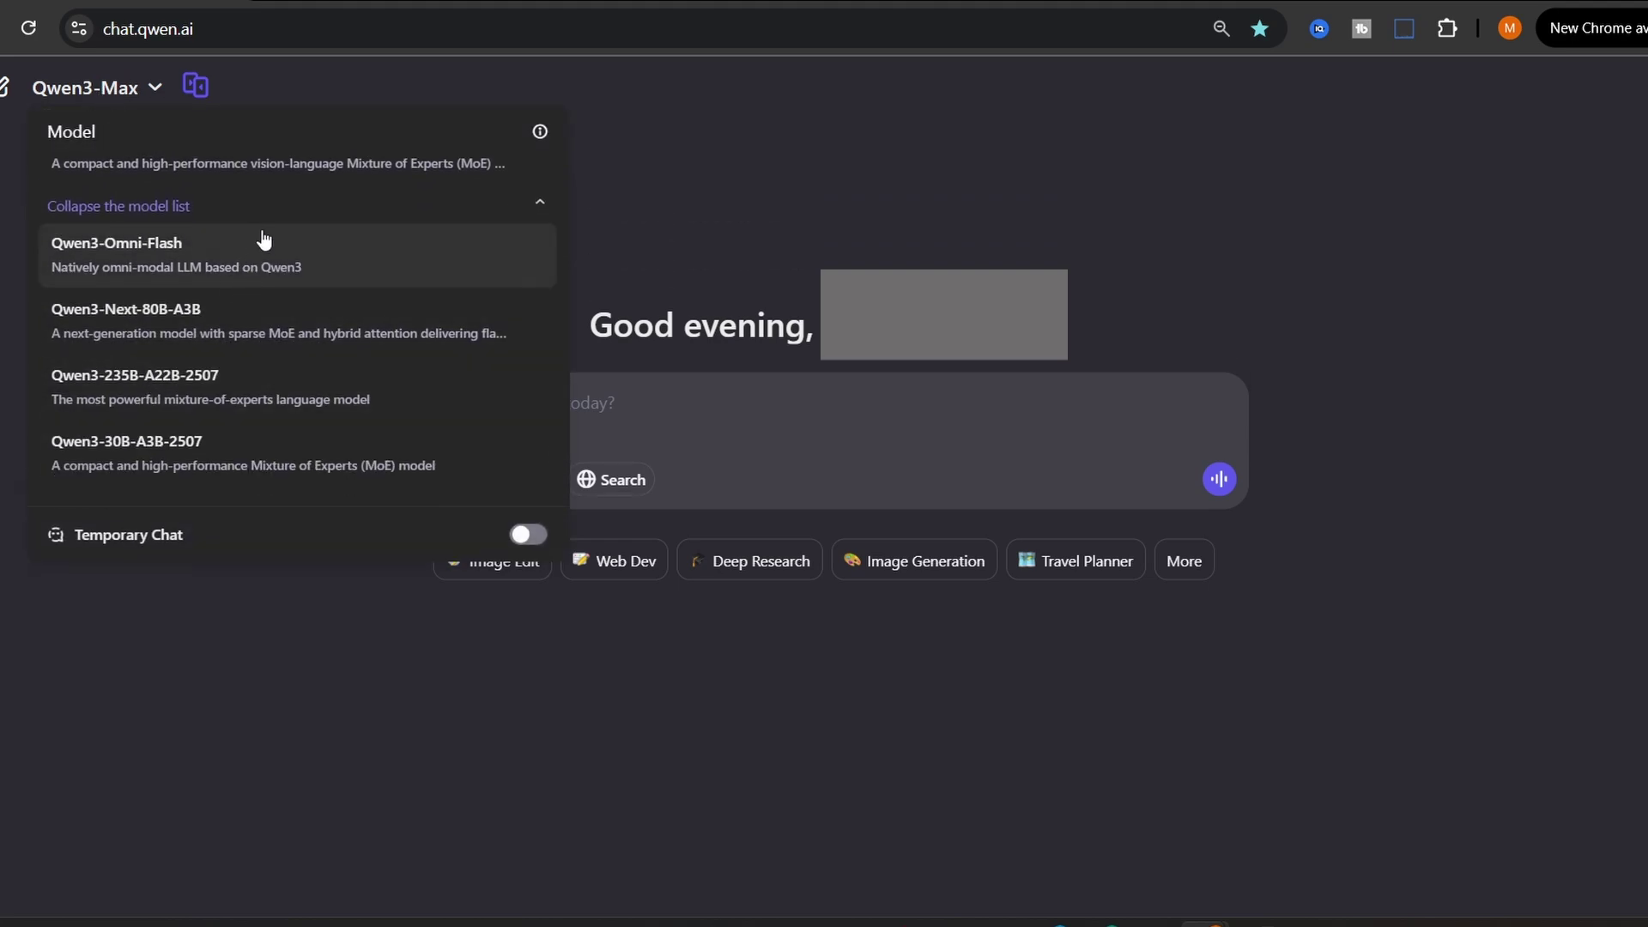
scroll(231, 255, "up", 4)
scroll(206, 262, "down", 1)
scroll(198, 266, "up", 3)
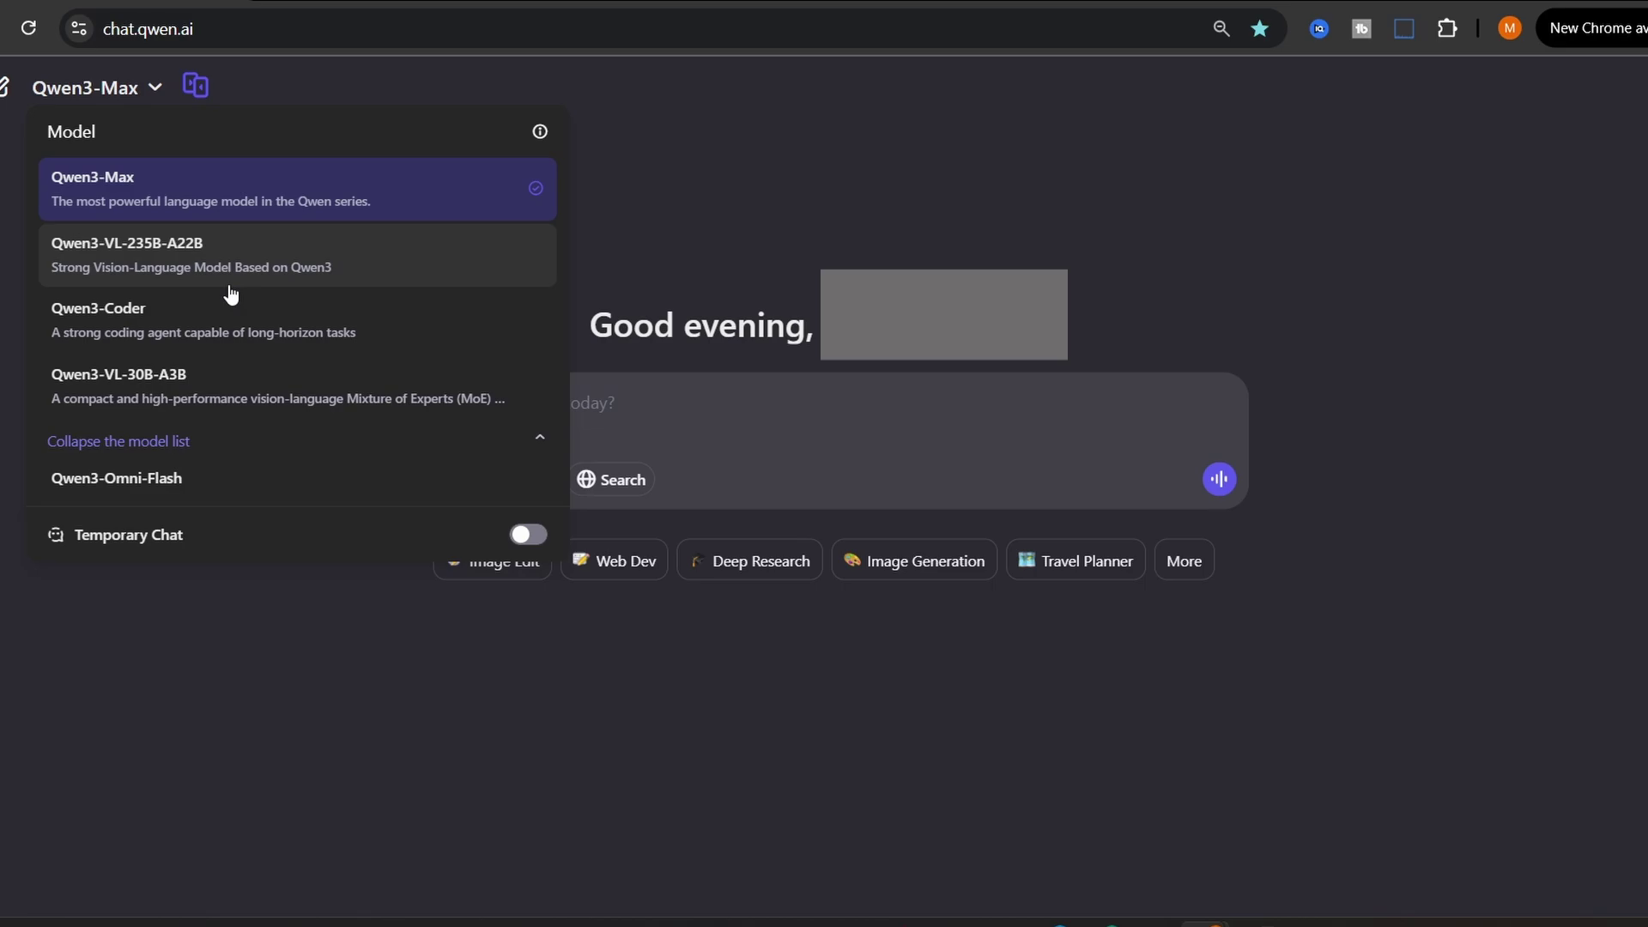
scroll(231, 294, "down", 3)
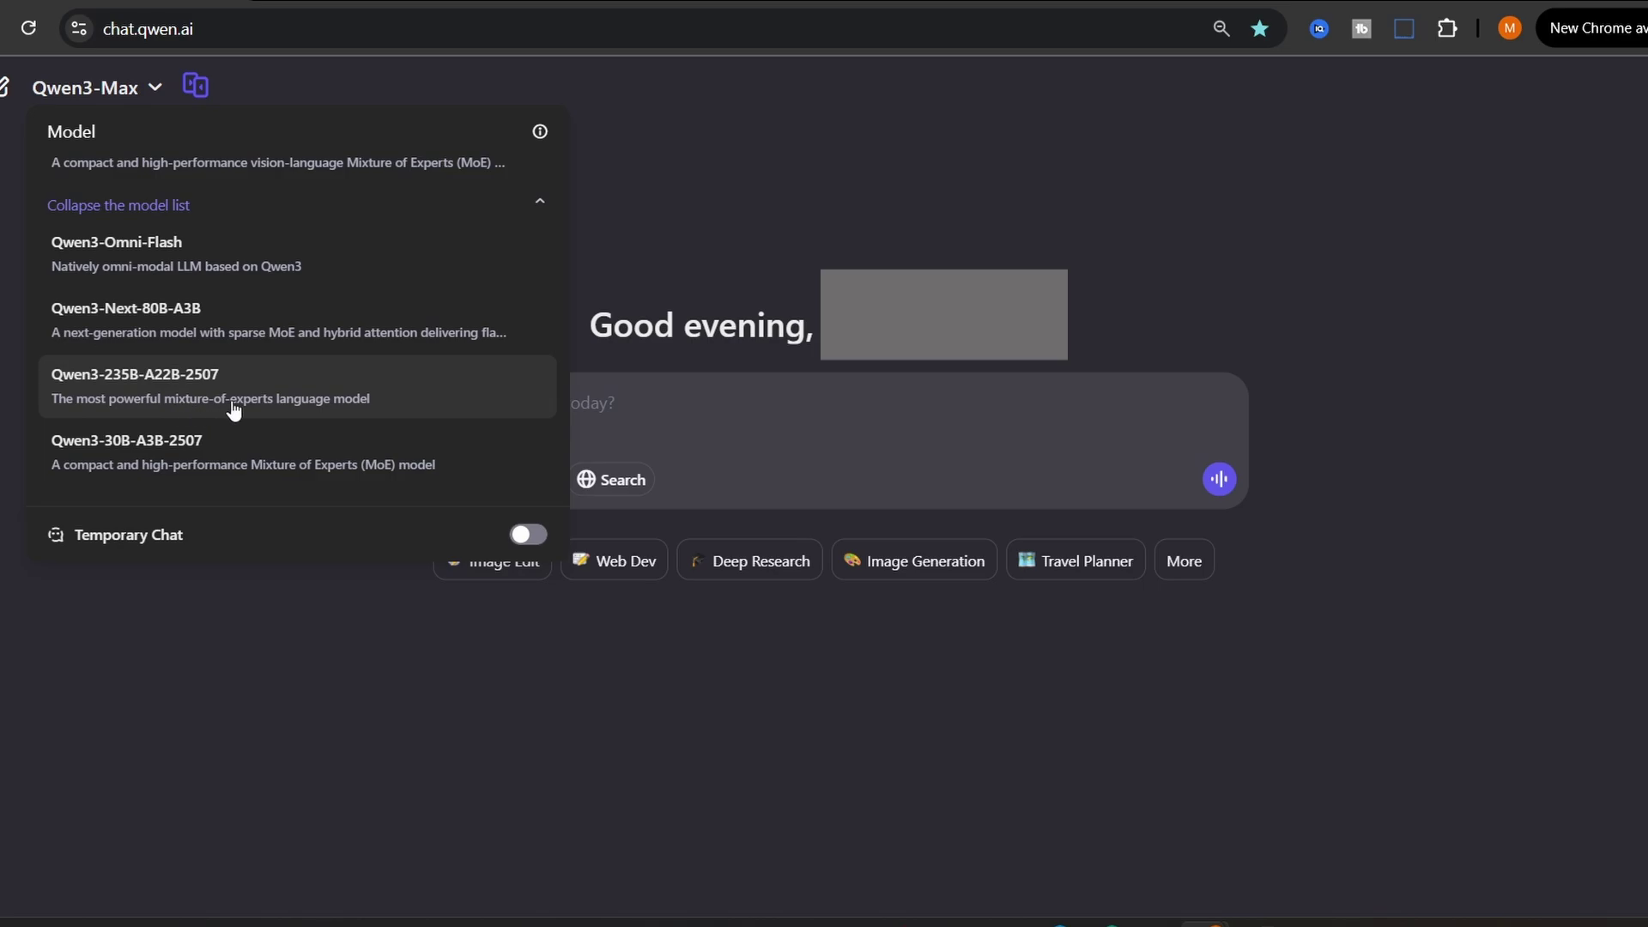
left_click(277, 409)
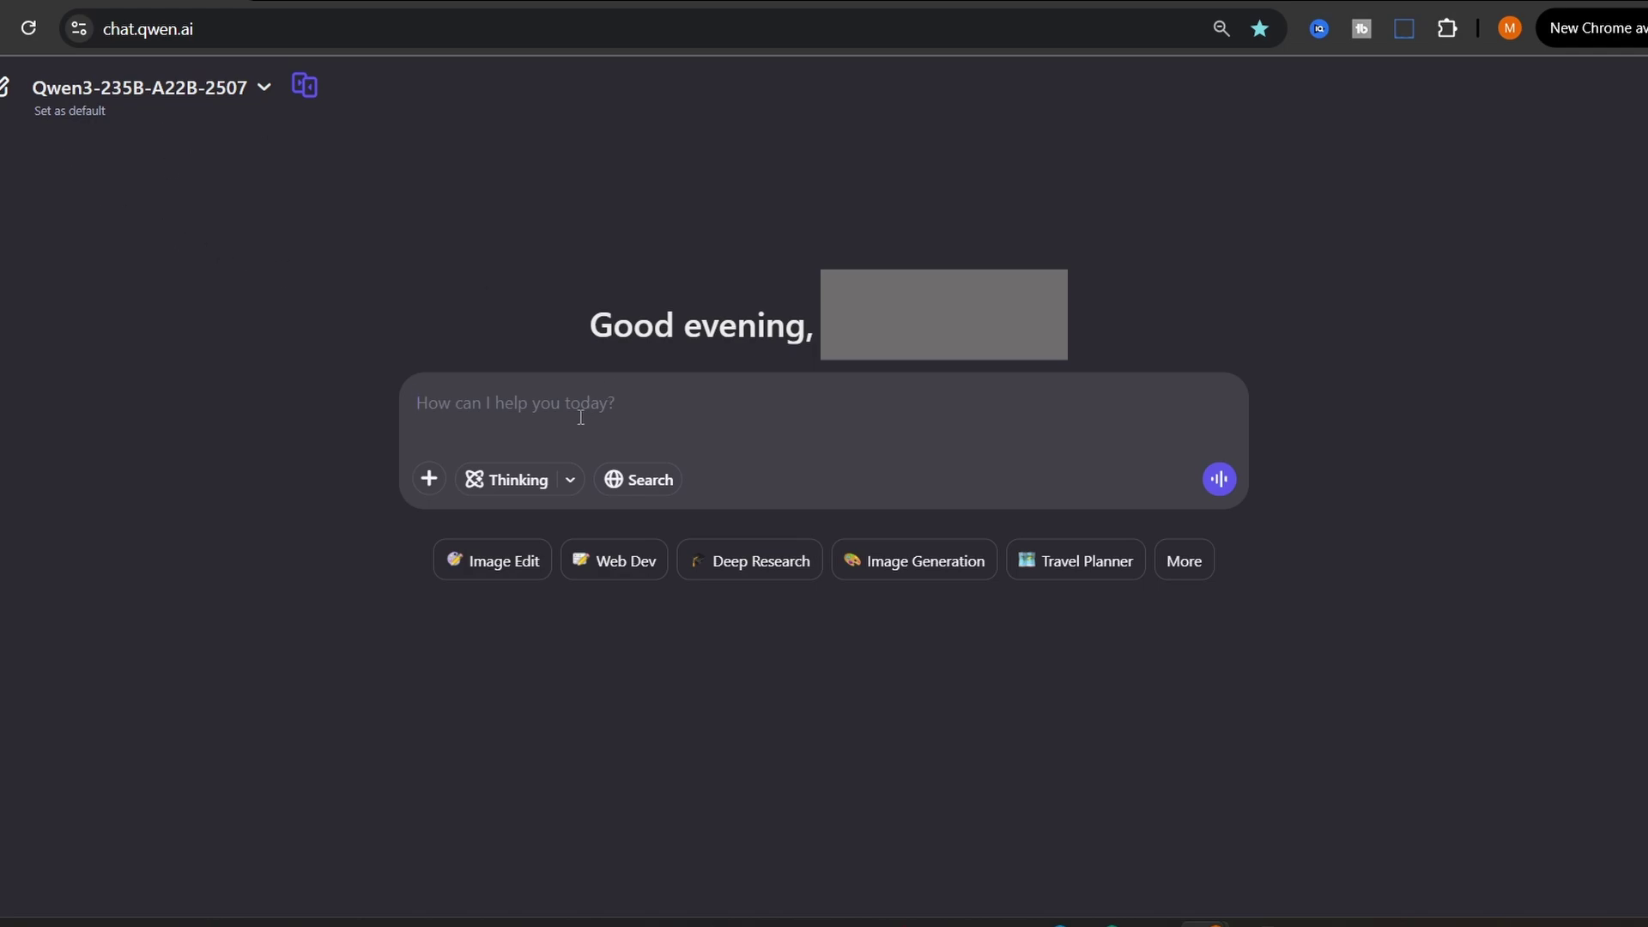
Step: Turn on Thinking mode, view its thinking budget setting, and turn the mode off again
left_click(508, 483)
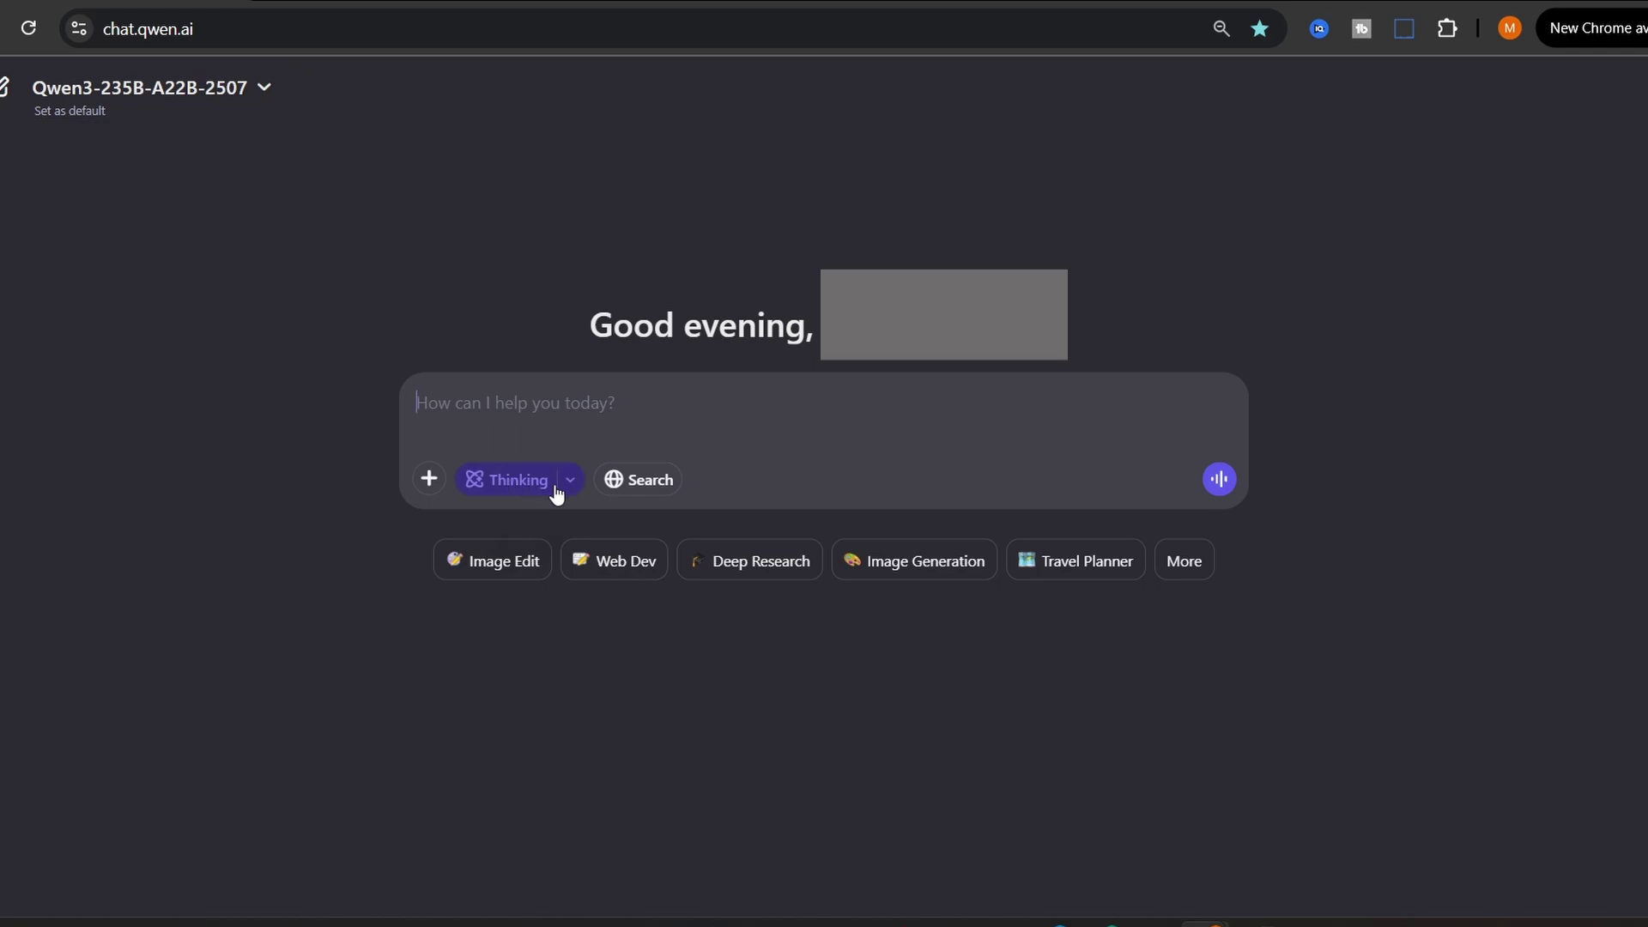
left_click(568, 487)
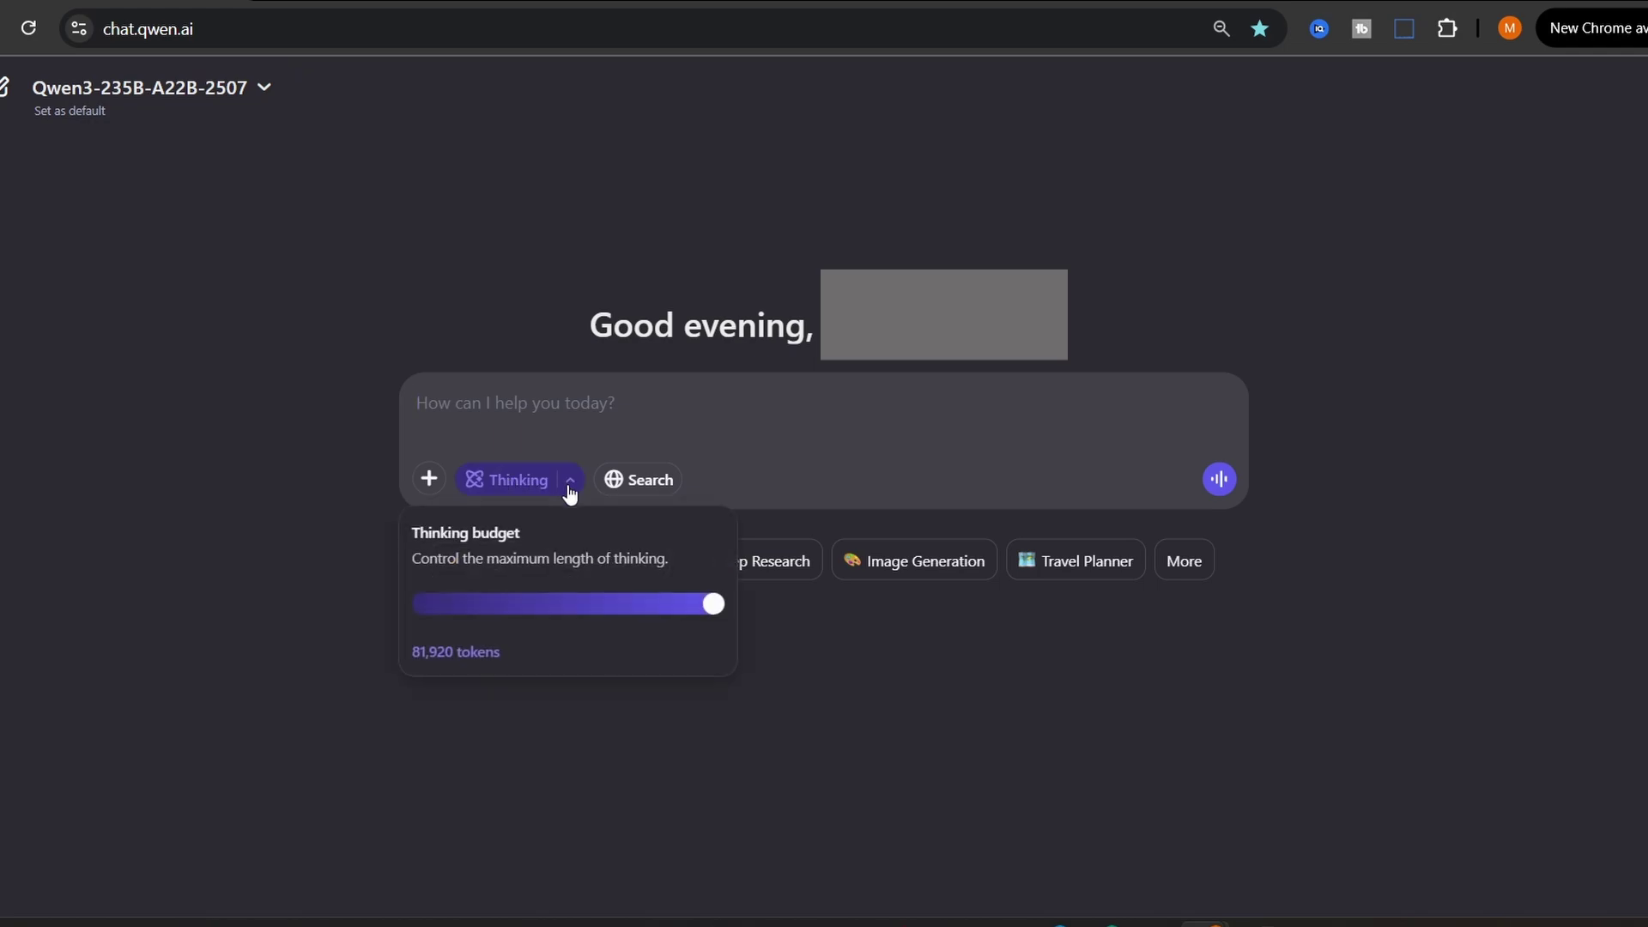
left_click_drag(504, 657, 409, 641)
left_click(538, 438)
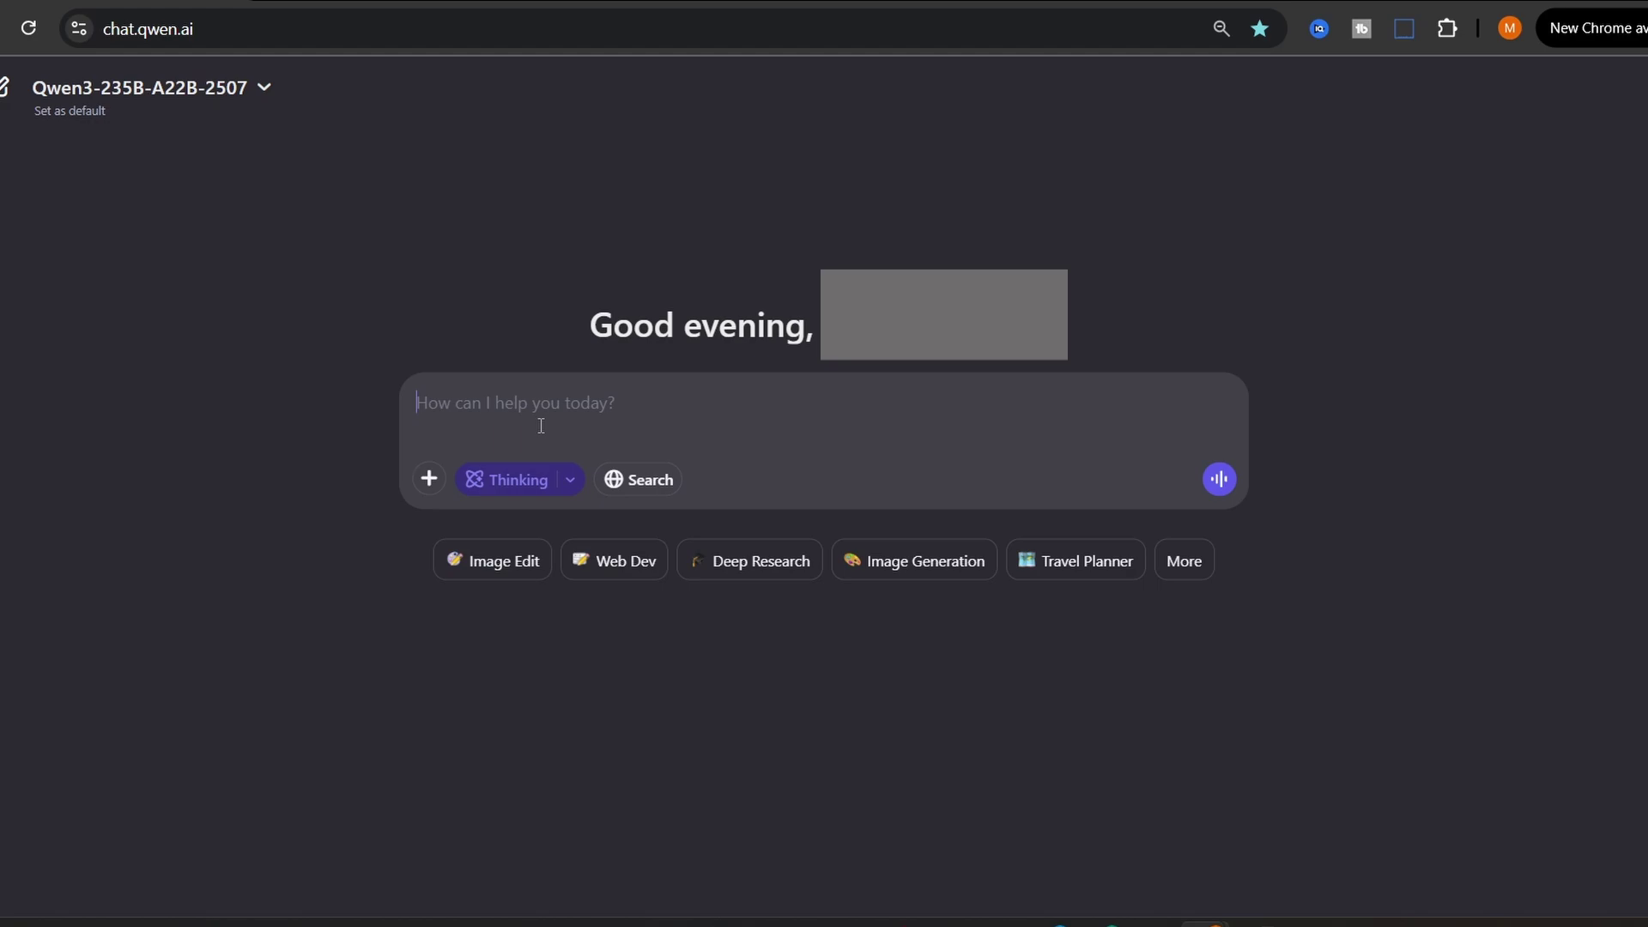
left_click(525, 479)
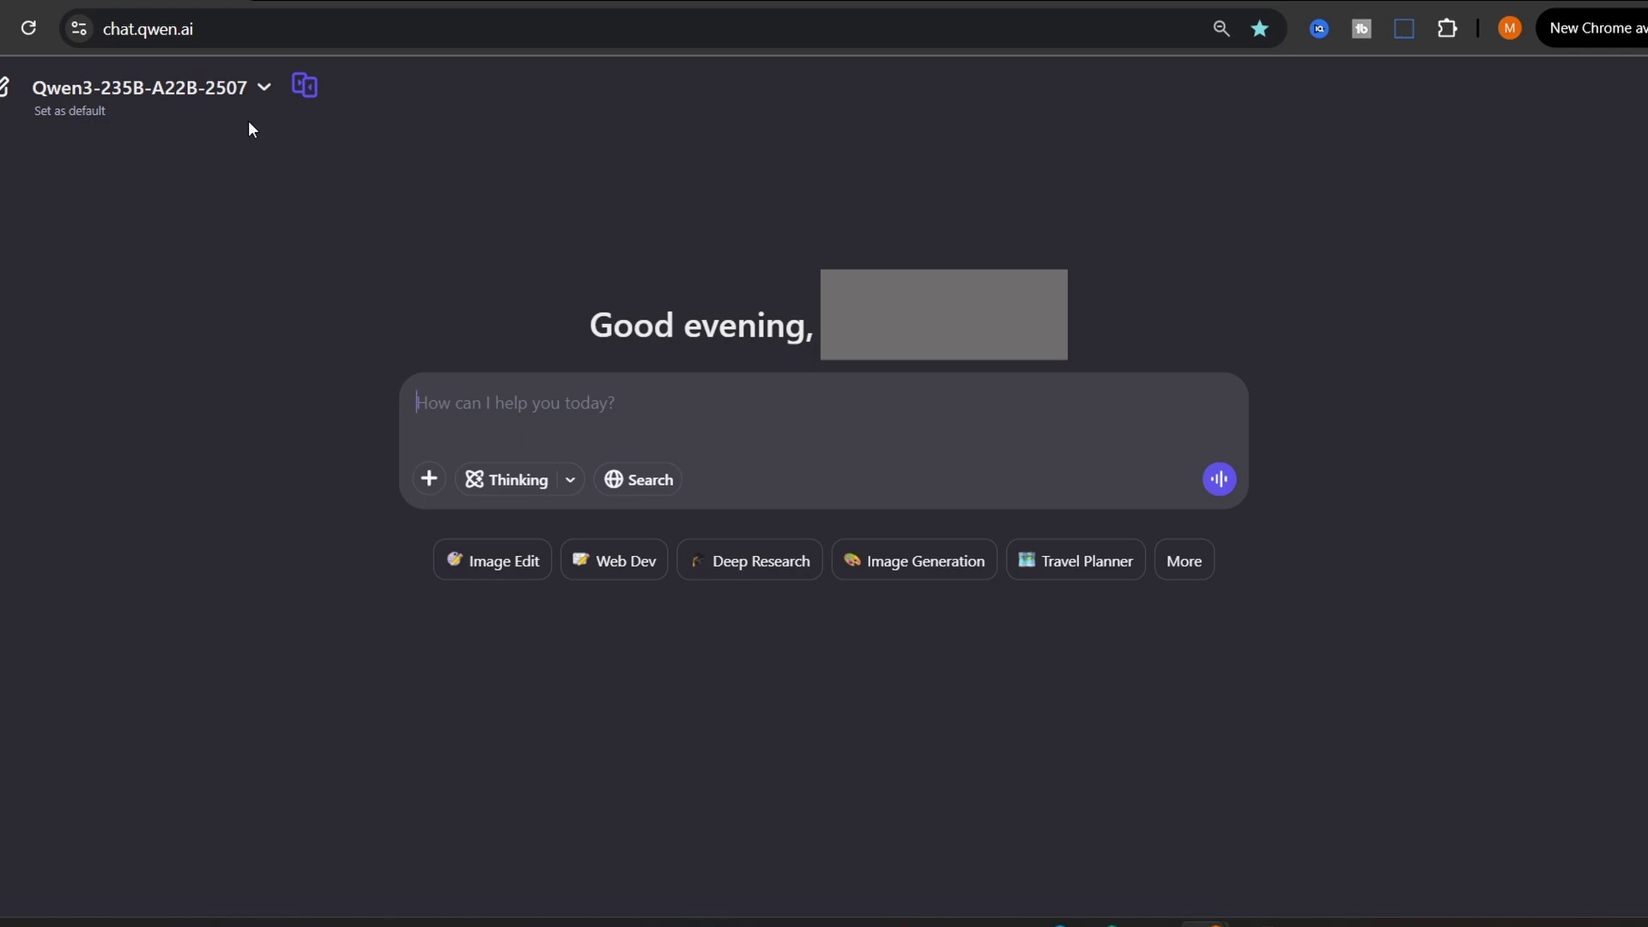
Step: Add two more model slots for side-by-side comparison and set the second slot to Qwen3-Max
left_click(236, 99)
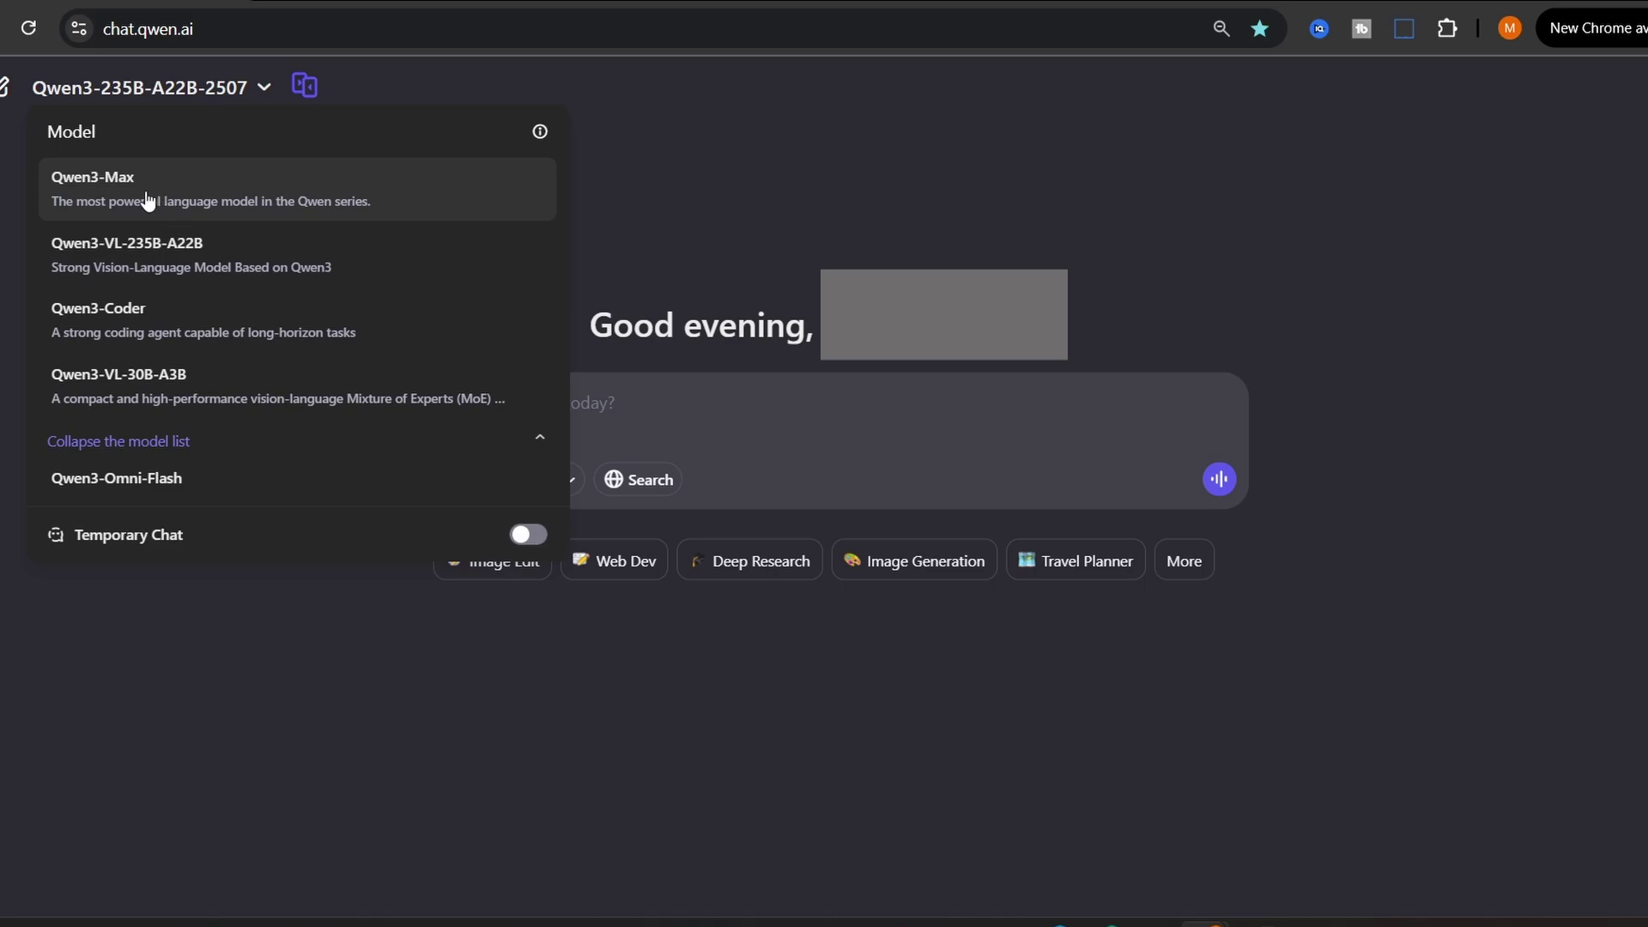
mouse_move(139, 89)
left_click(305, 86)
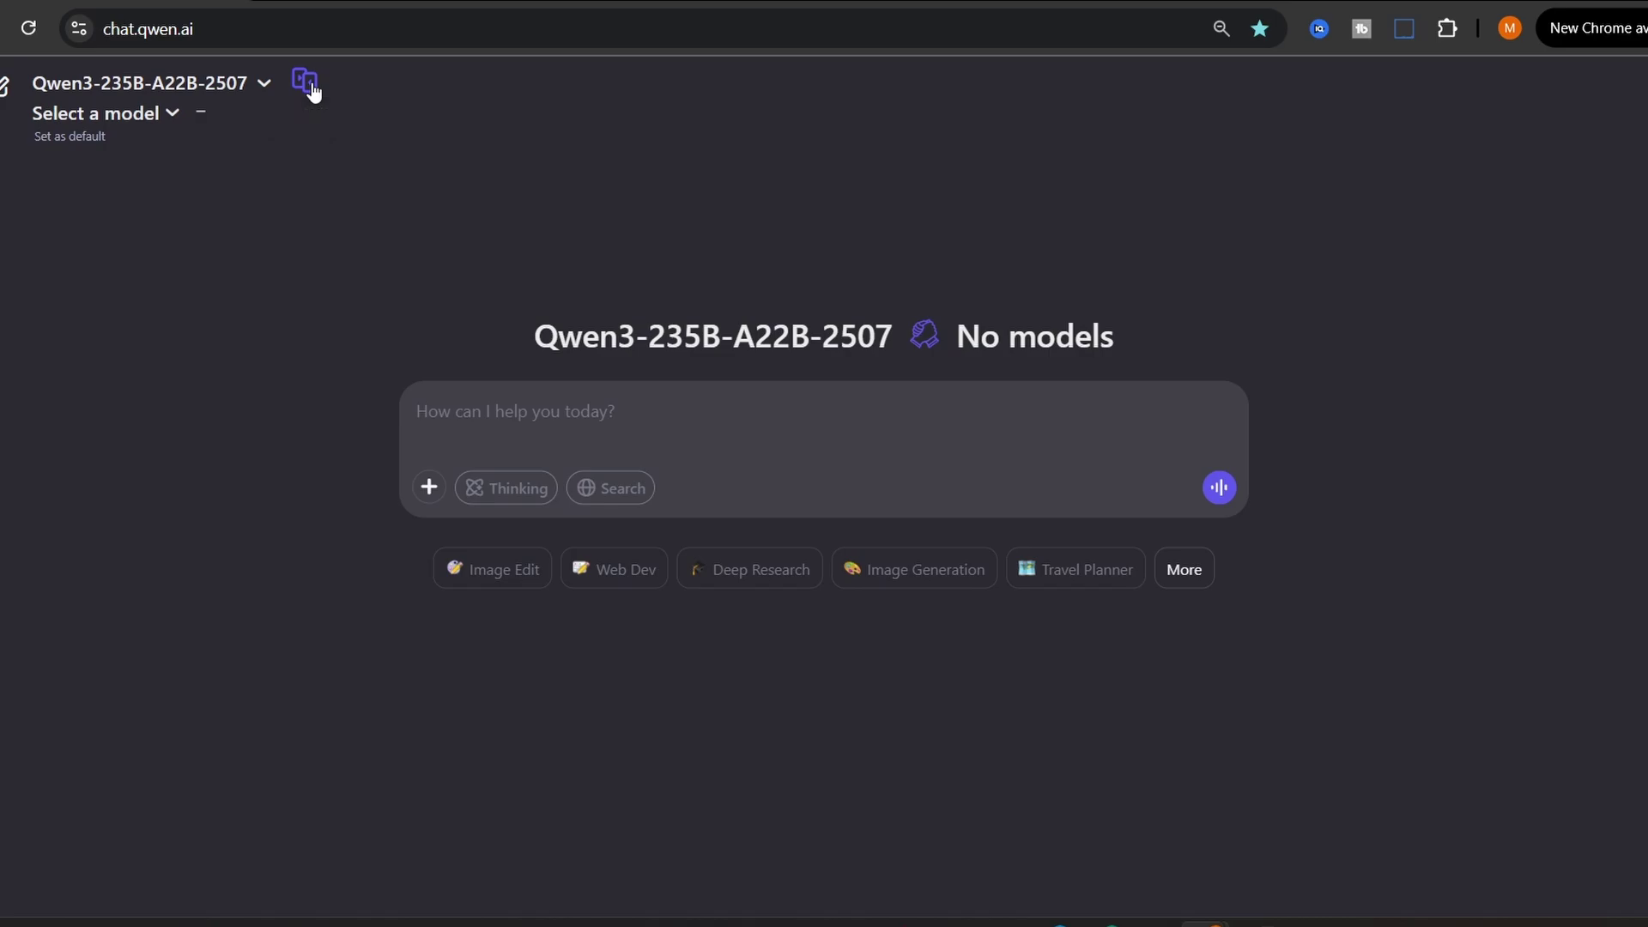
left_click(305, 84)
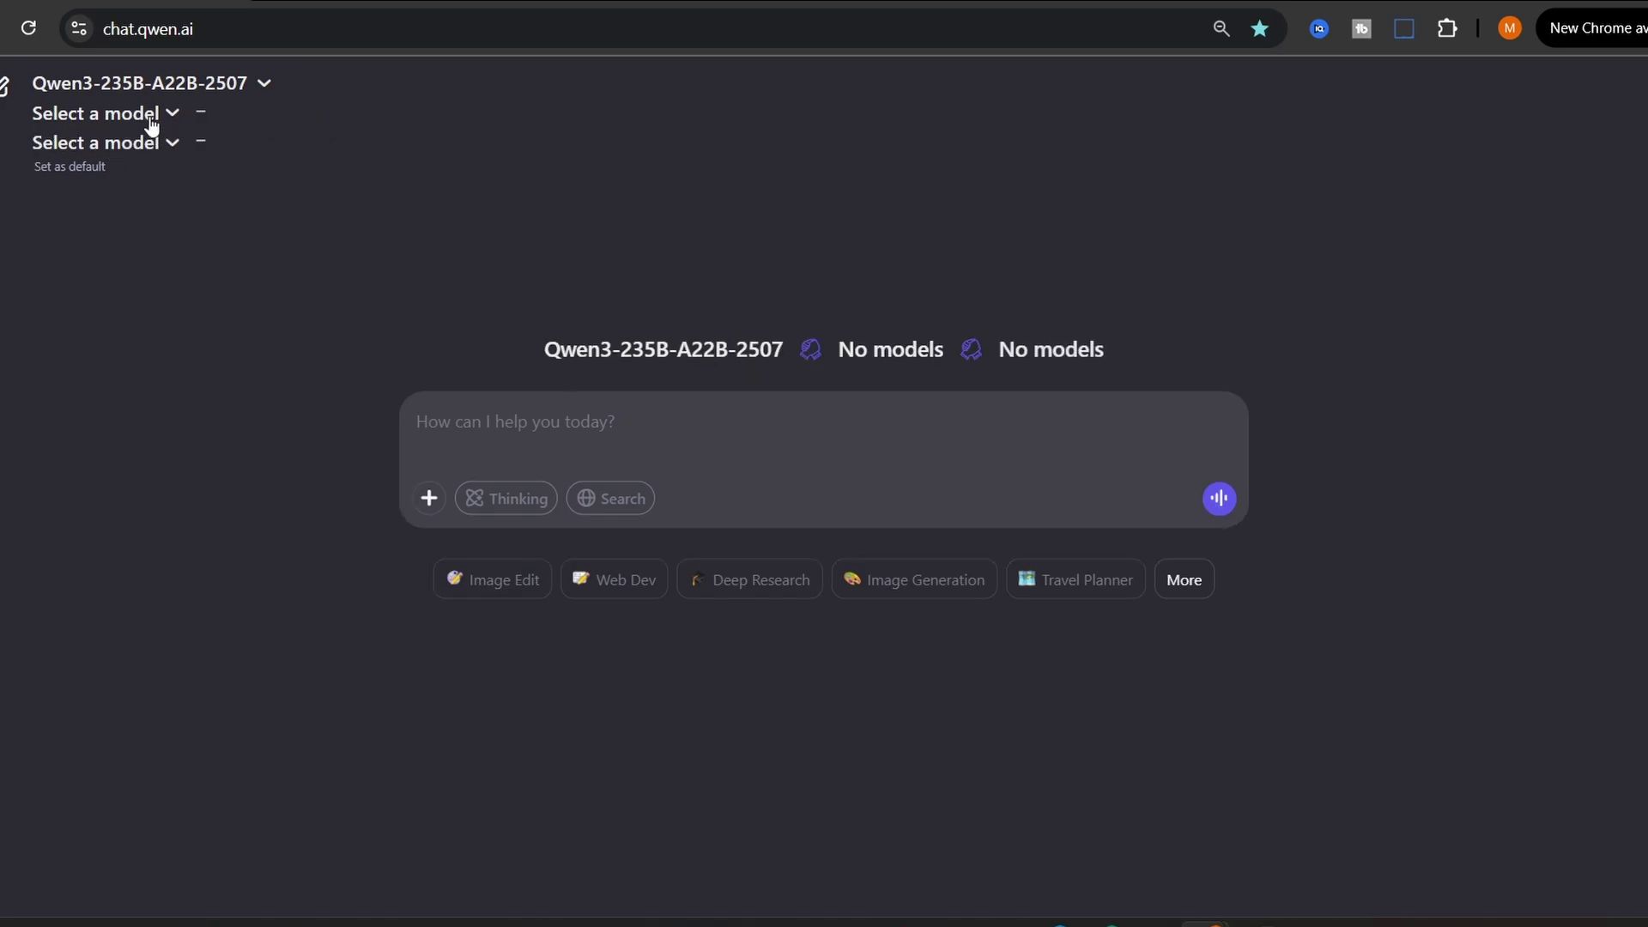
left_click(159, 117)
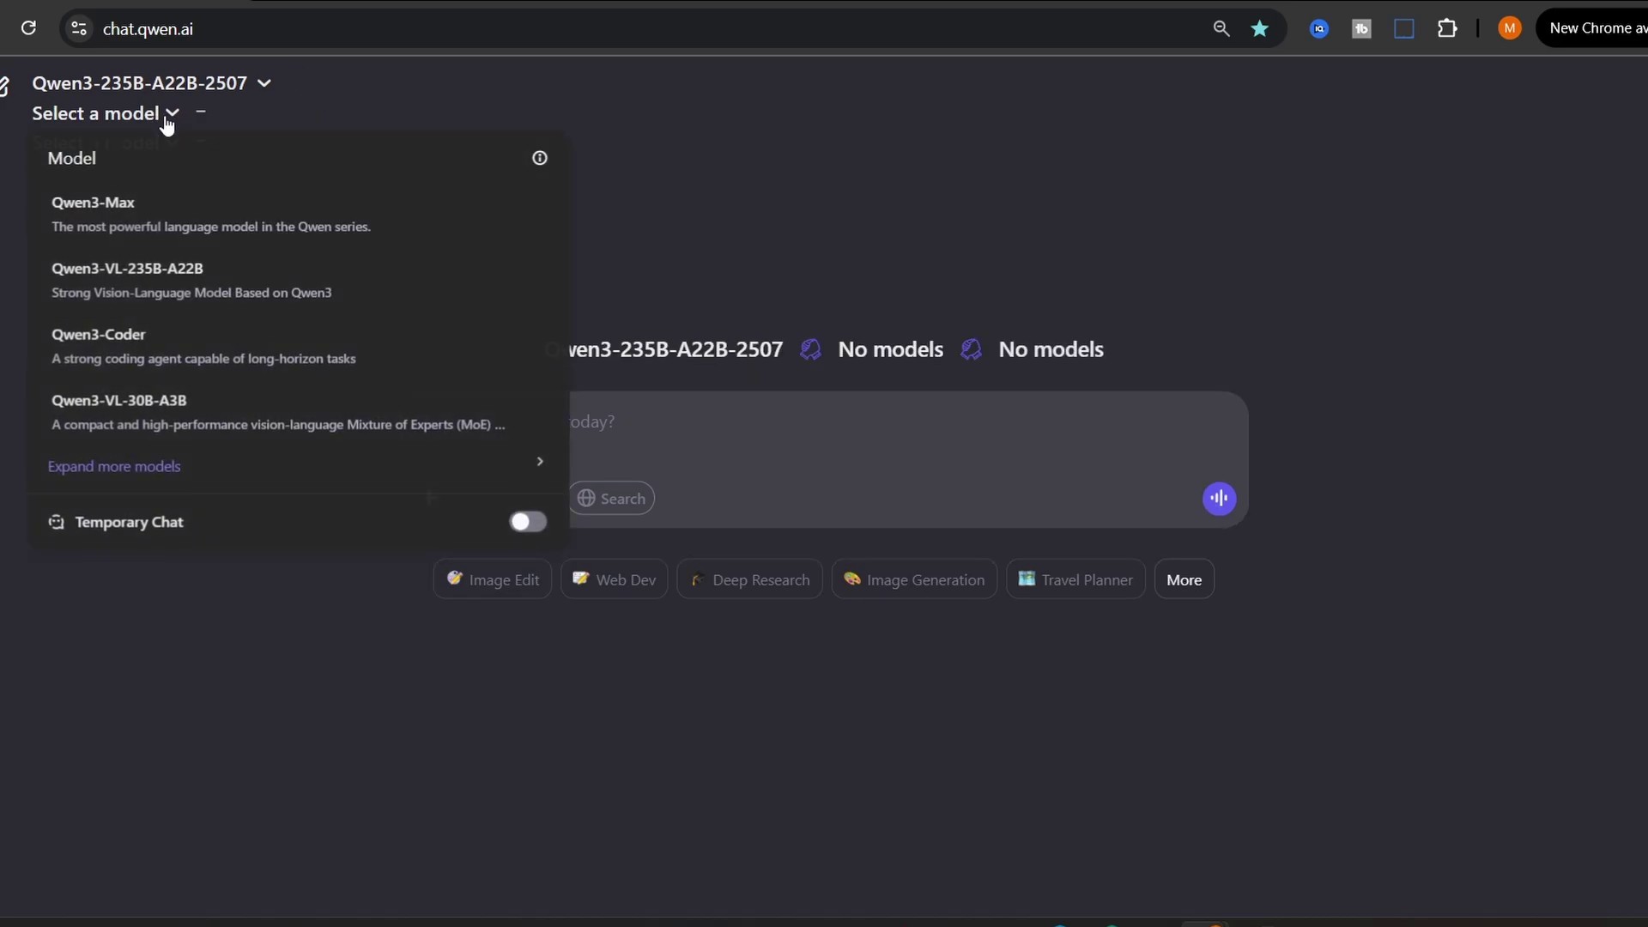
left_click(214, 215)
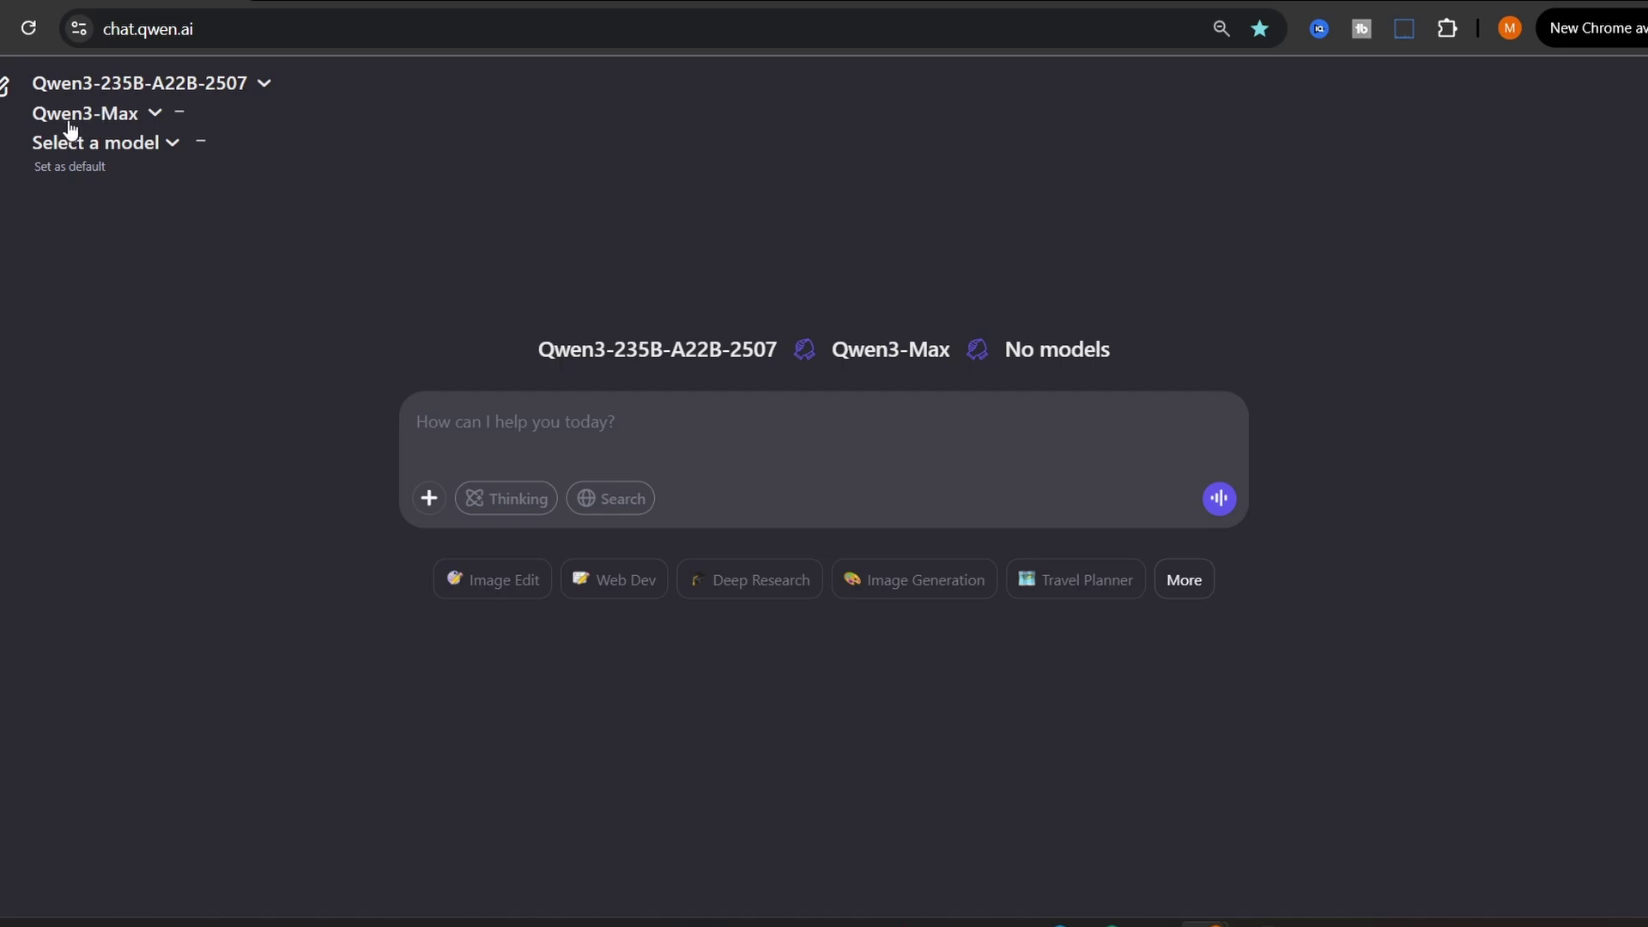
Step: Set the third comparison slot to Qwen2.5-Plus from the full model list
left_click(106, 148)
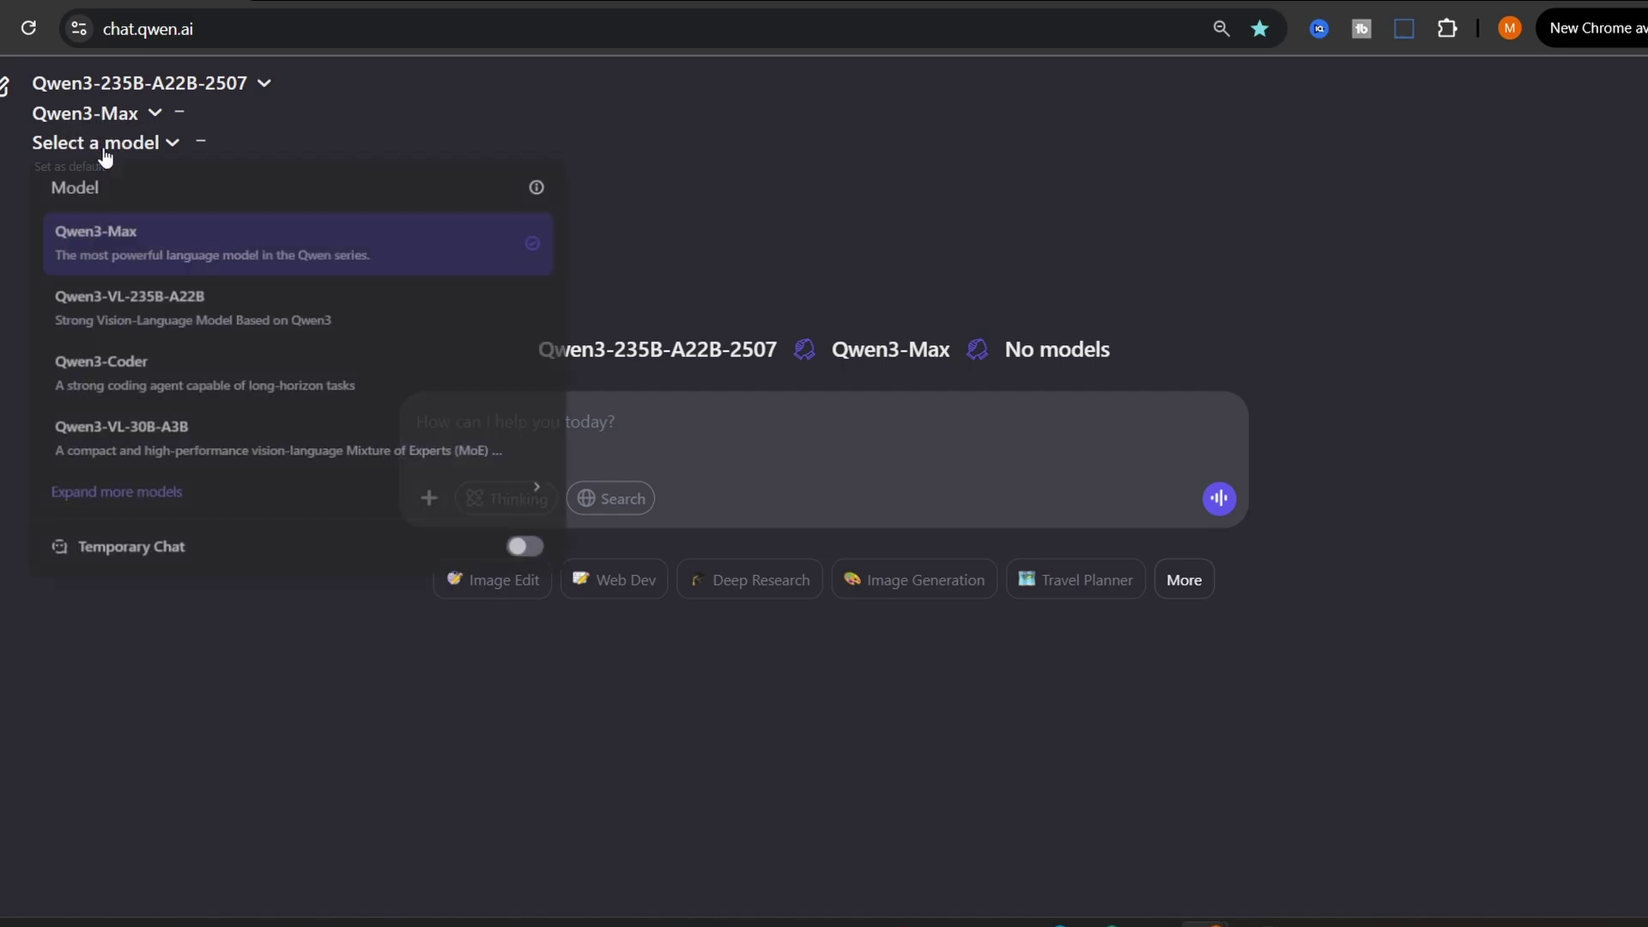
left_click(112, 498)
scroll(183, 393, "down", 5)
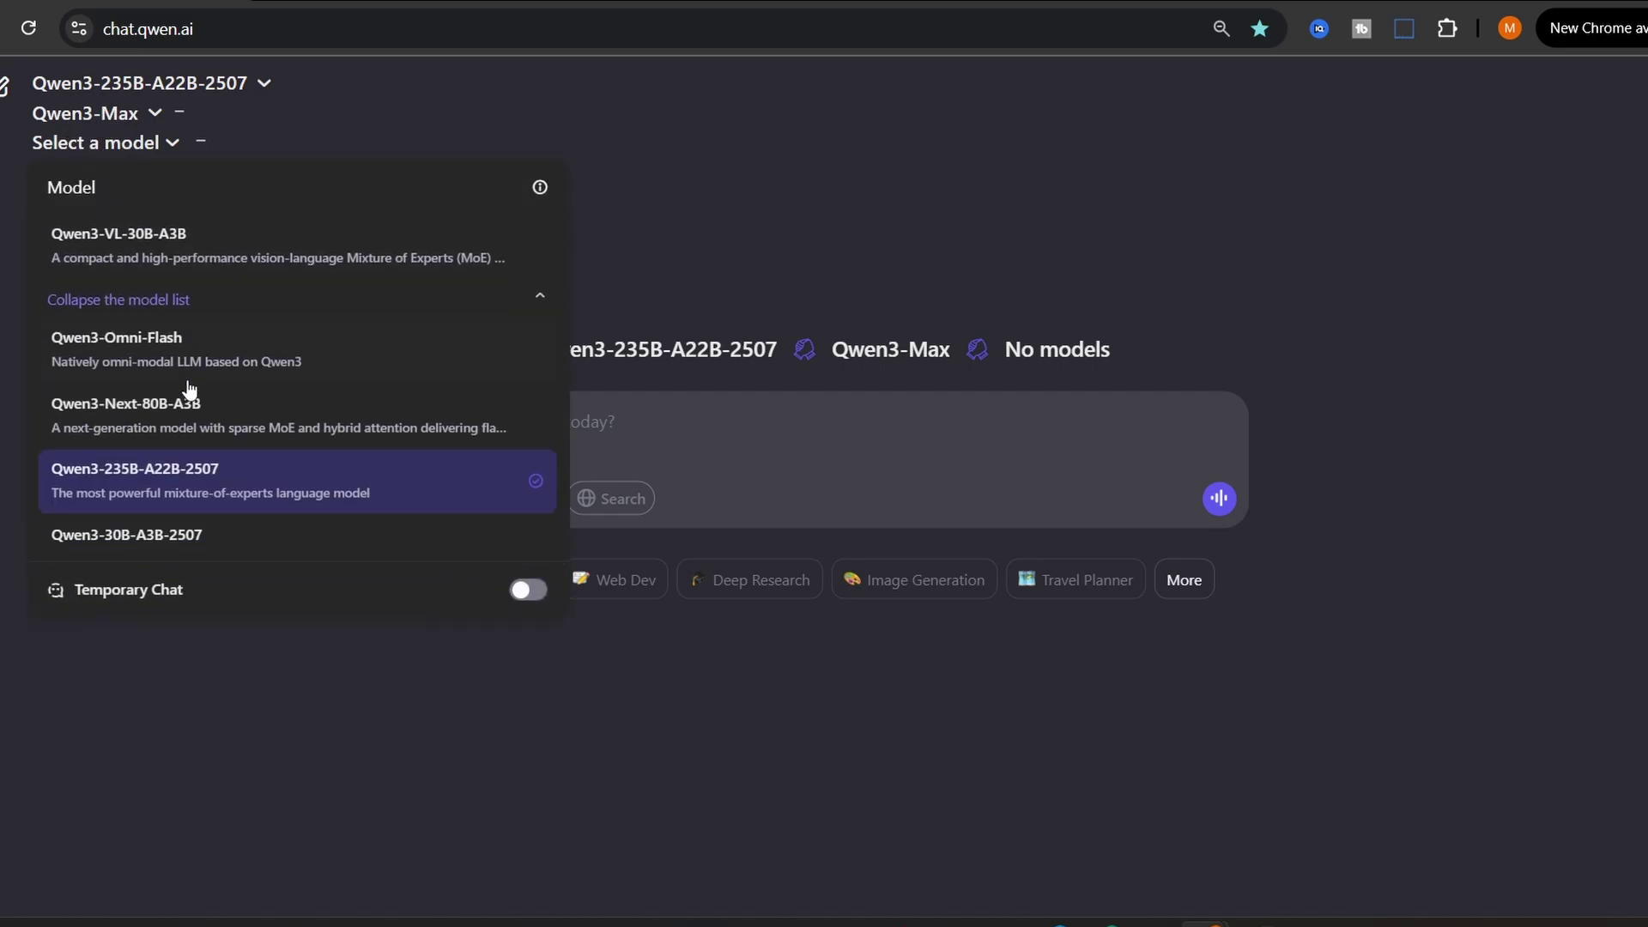
scroll(194, 376, "down", 2)
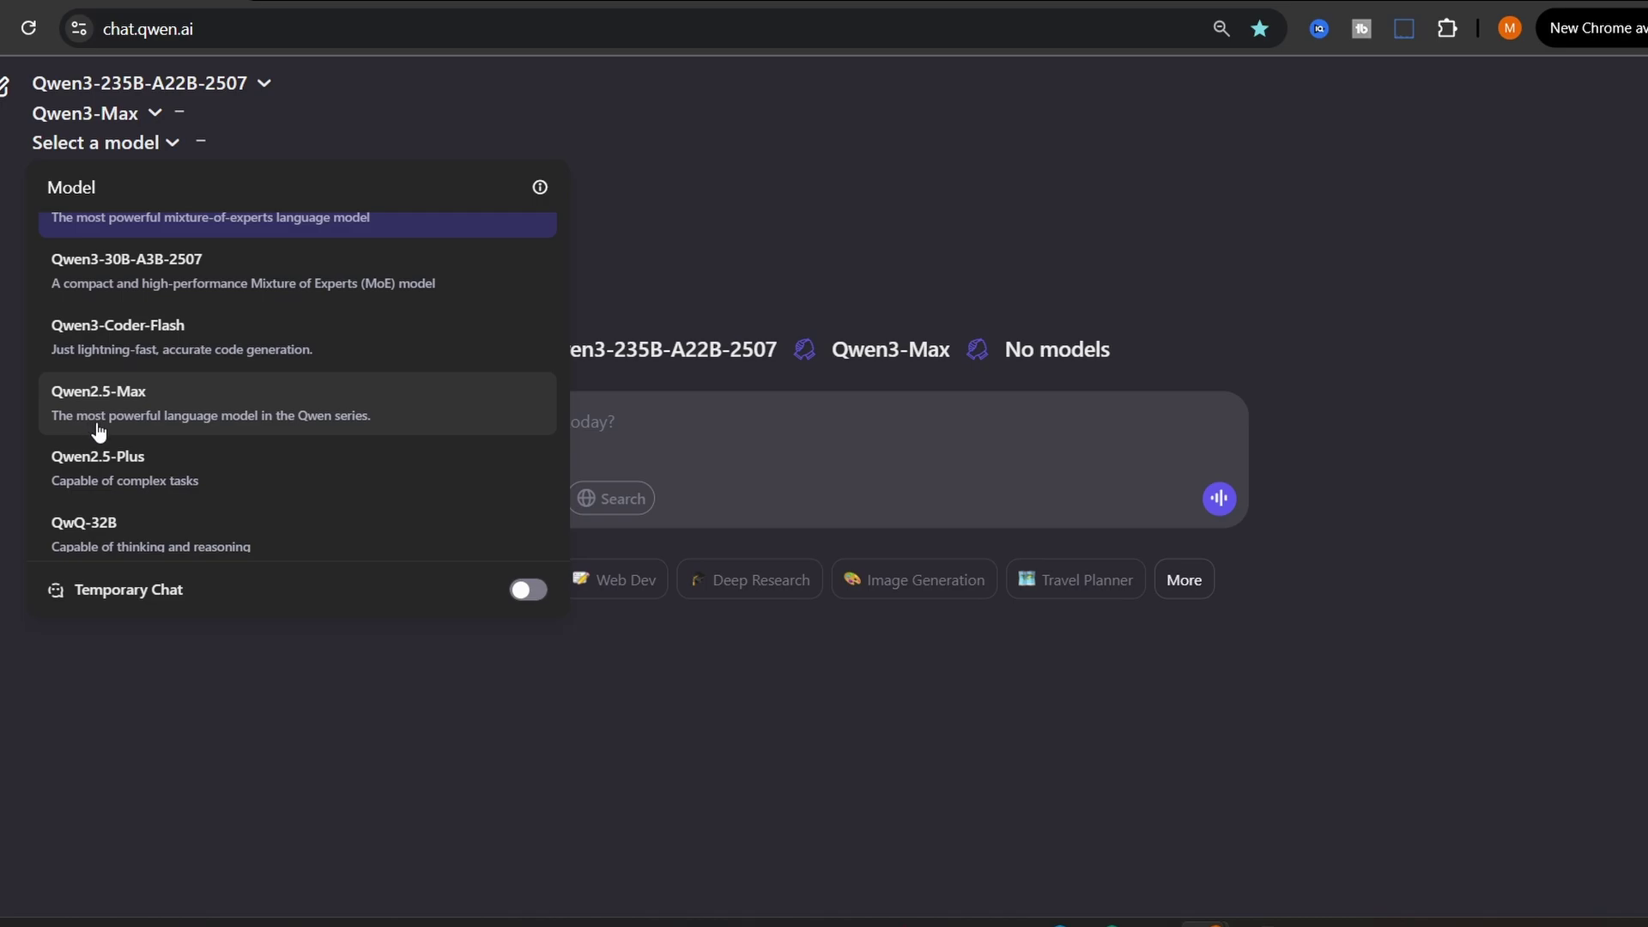
scroll(172, 464, "down", 3)
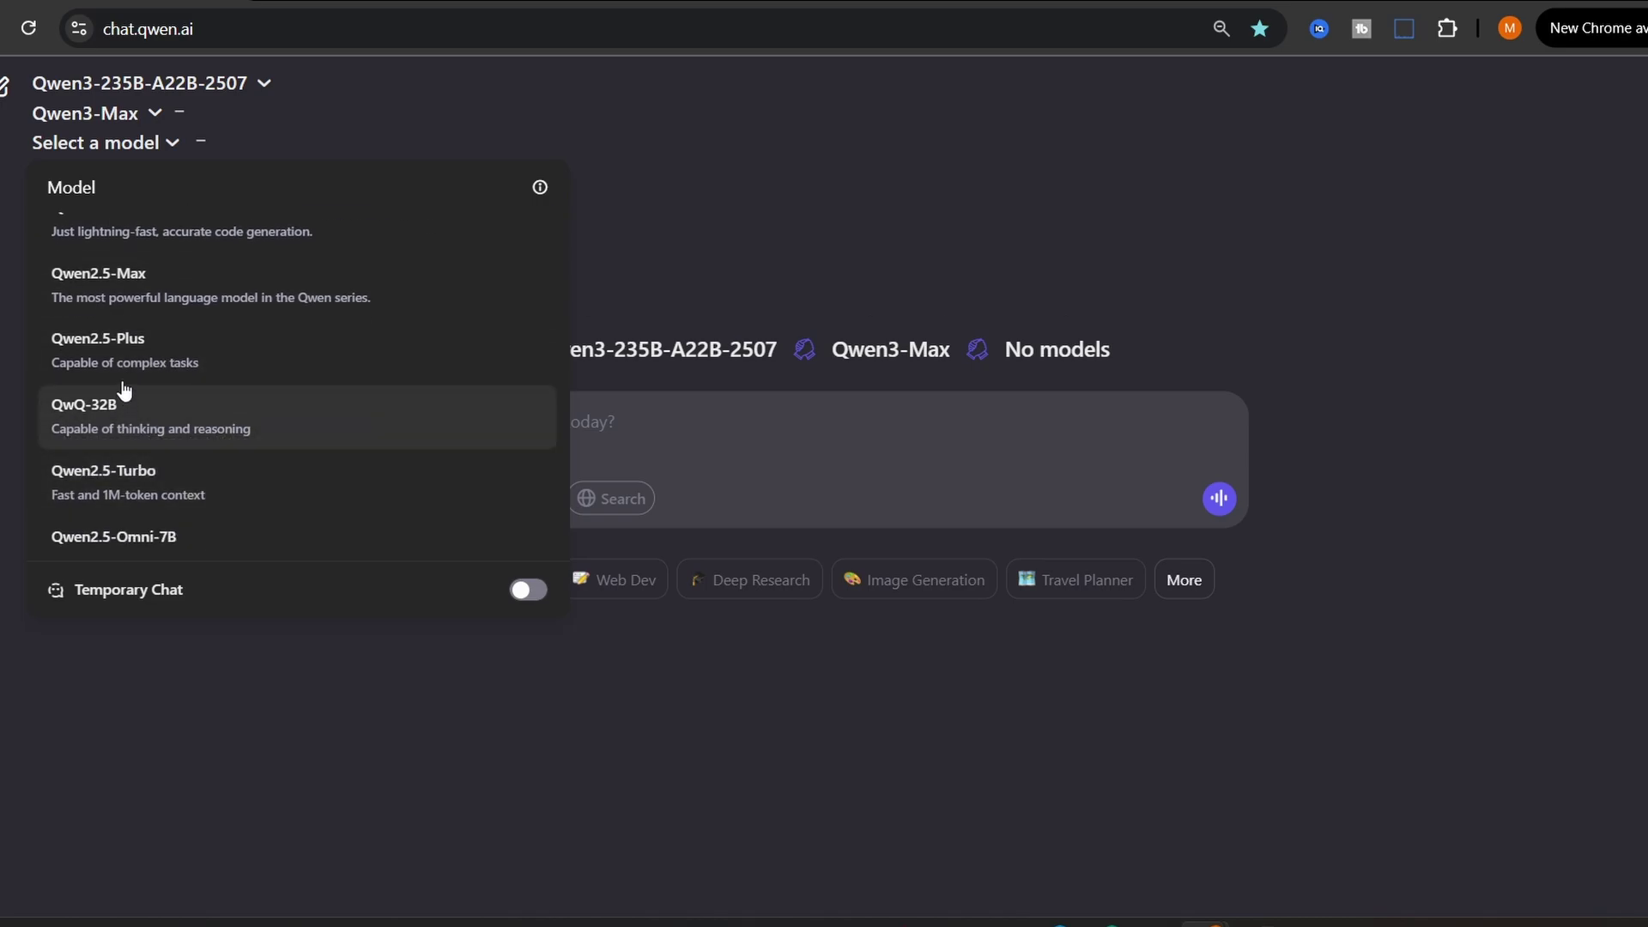
left_click(129, 345)
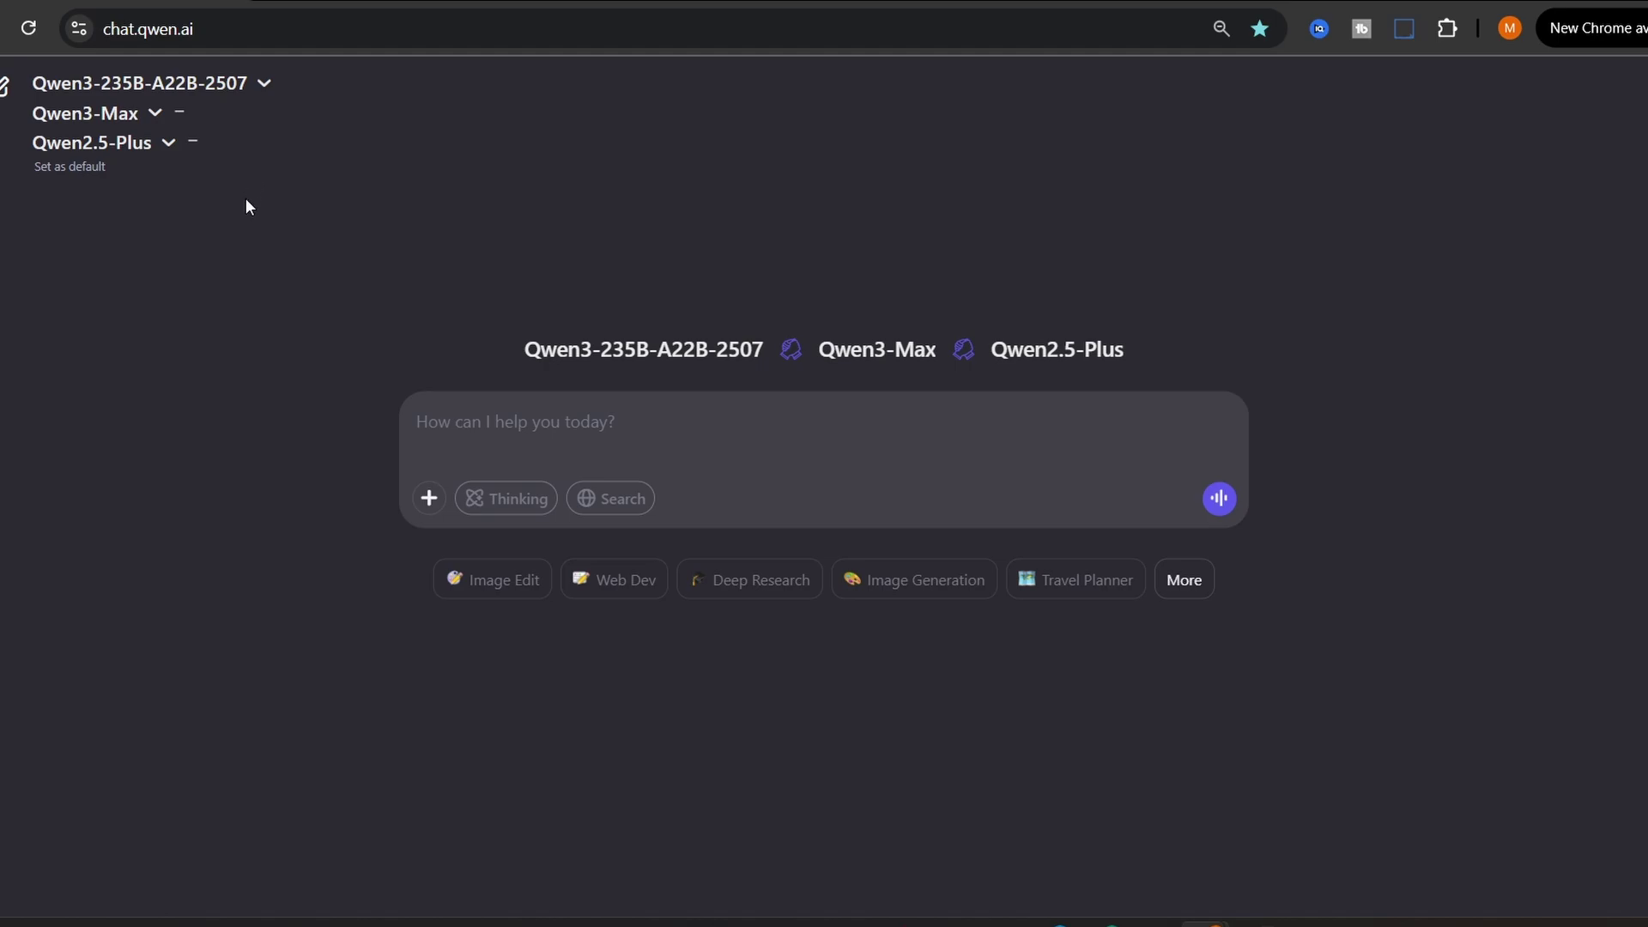
Step: Send the prompt "How can I start electronics" to all three models
left_click(585, 412)
type("How can I start electronics")
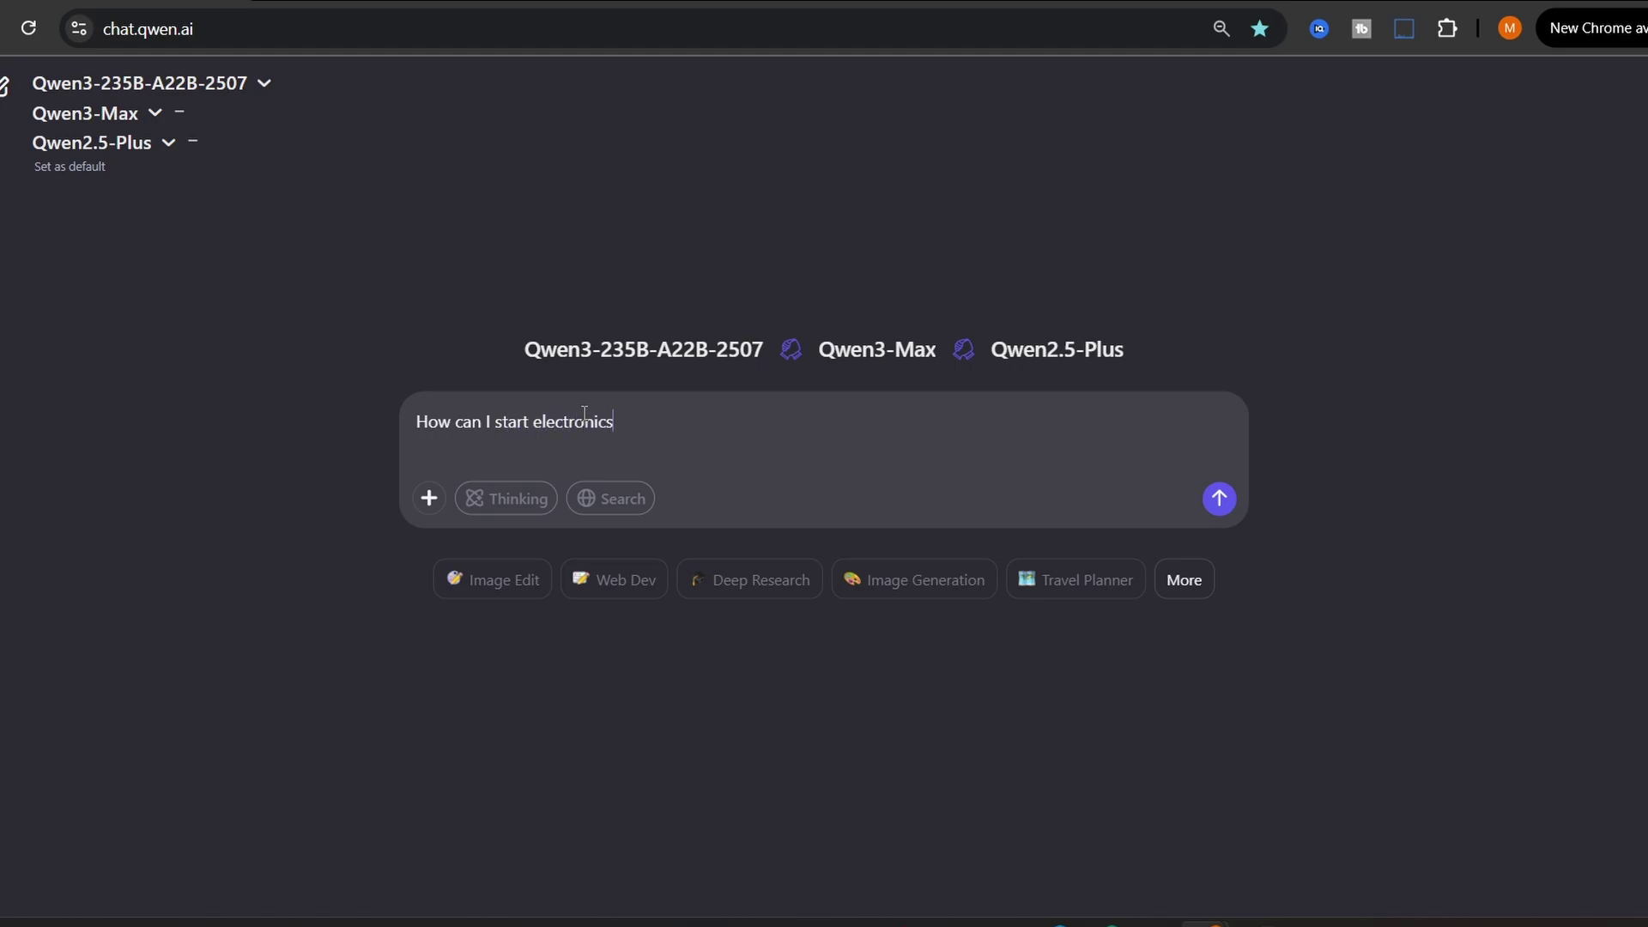
key("Return")
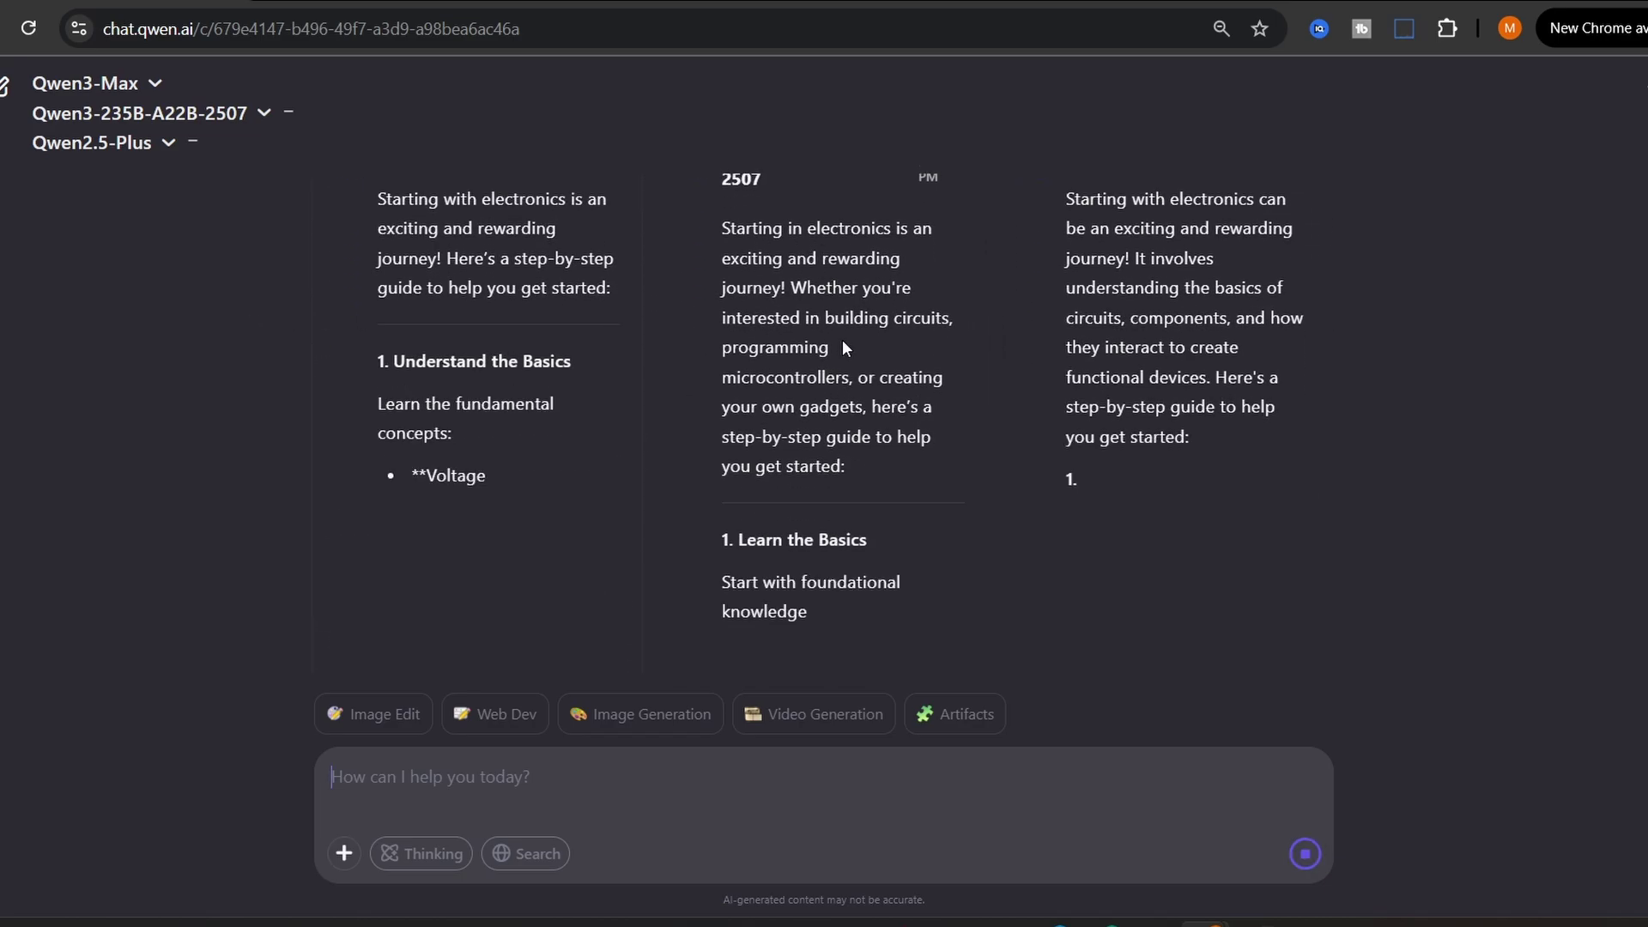
Step: Compare the three models' answers side by side while they are generated, switching the browser to full screen
scroll(675, 378, "up", 4)
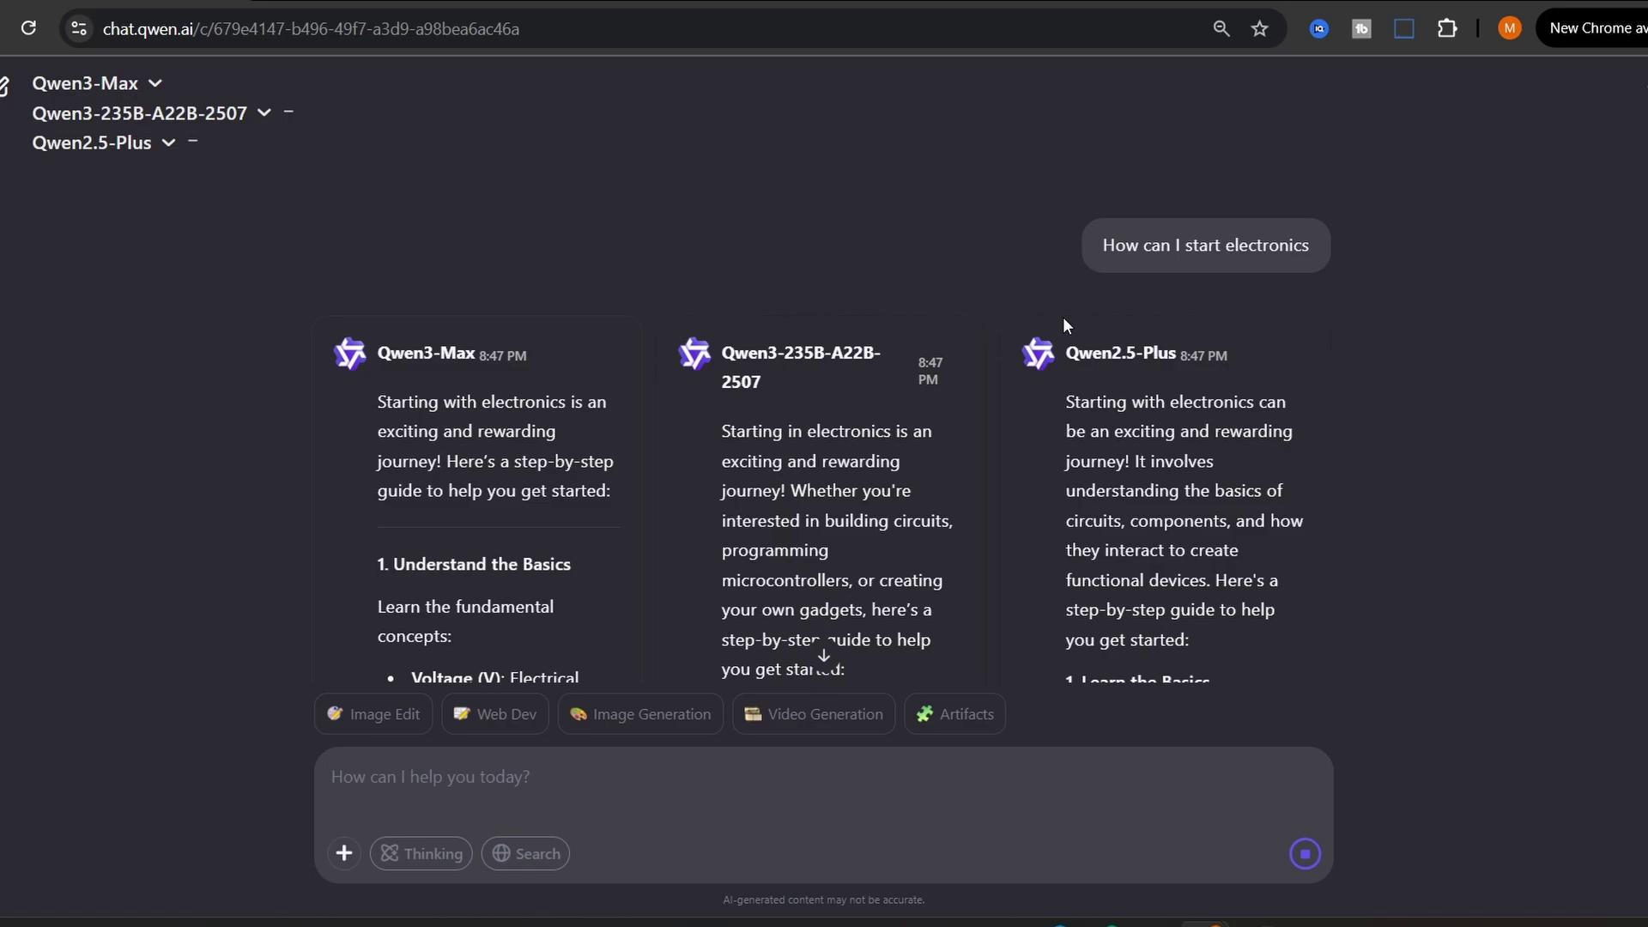
scroll(1062, 325, "down", 5)
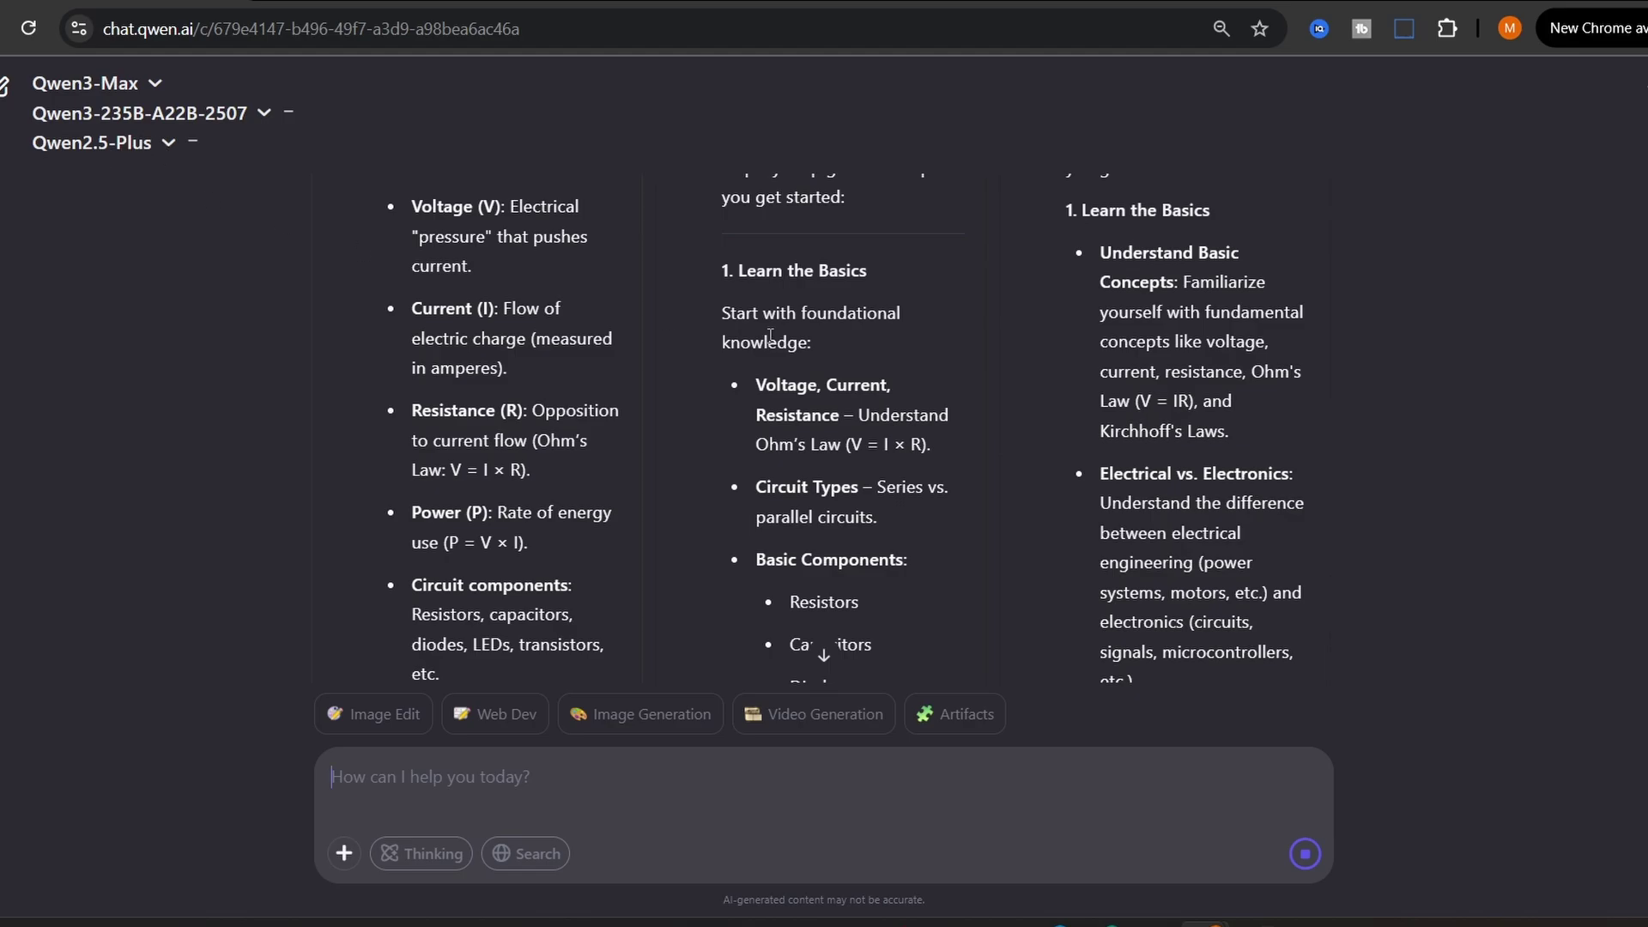
scroll(914, 368, "down", 4)
scroll(915, 368, "down", 10)
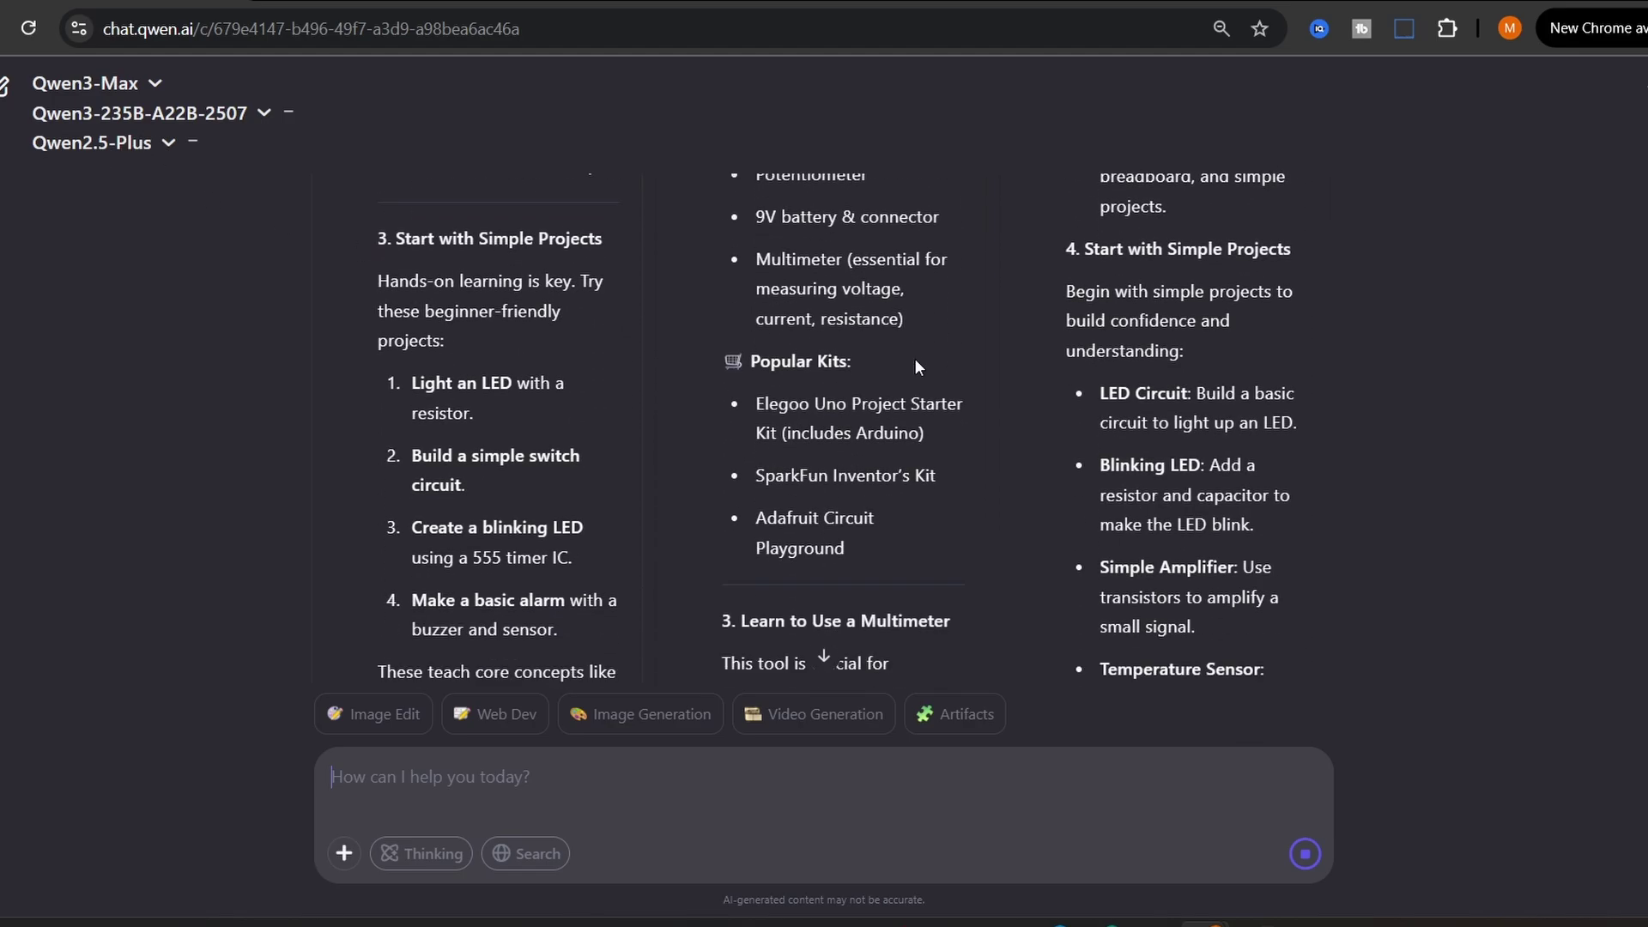
scroll(915, 368, "down", 10)
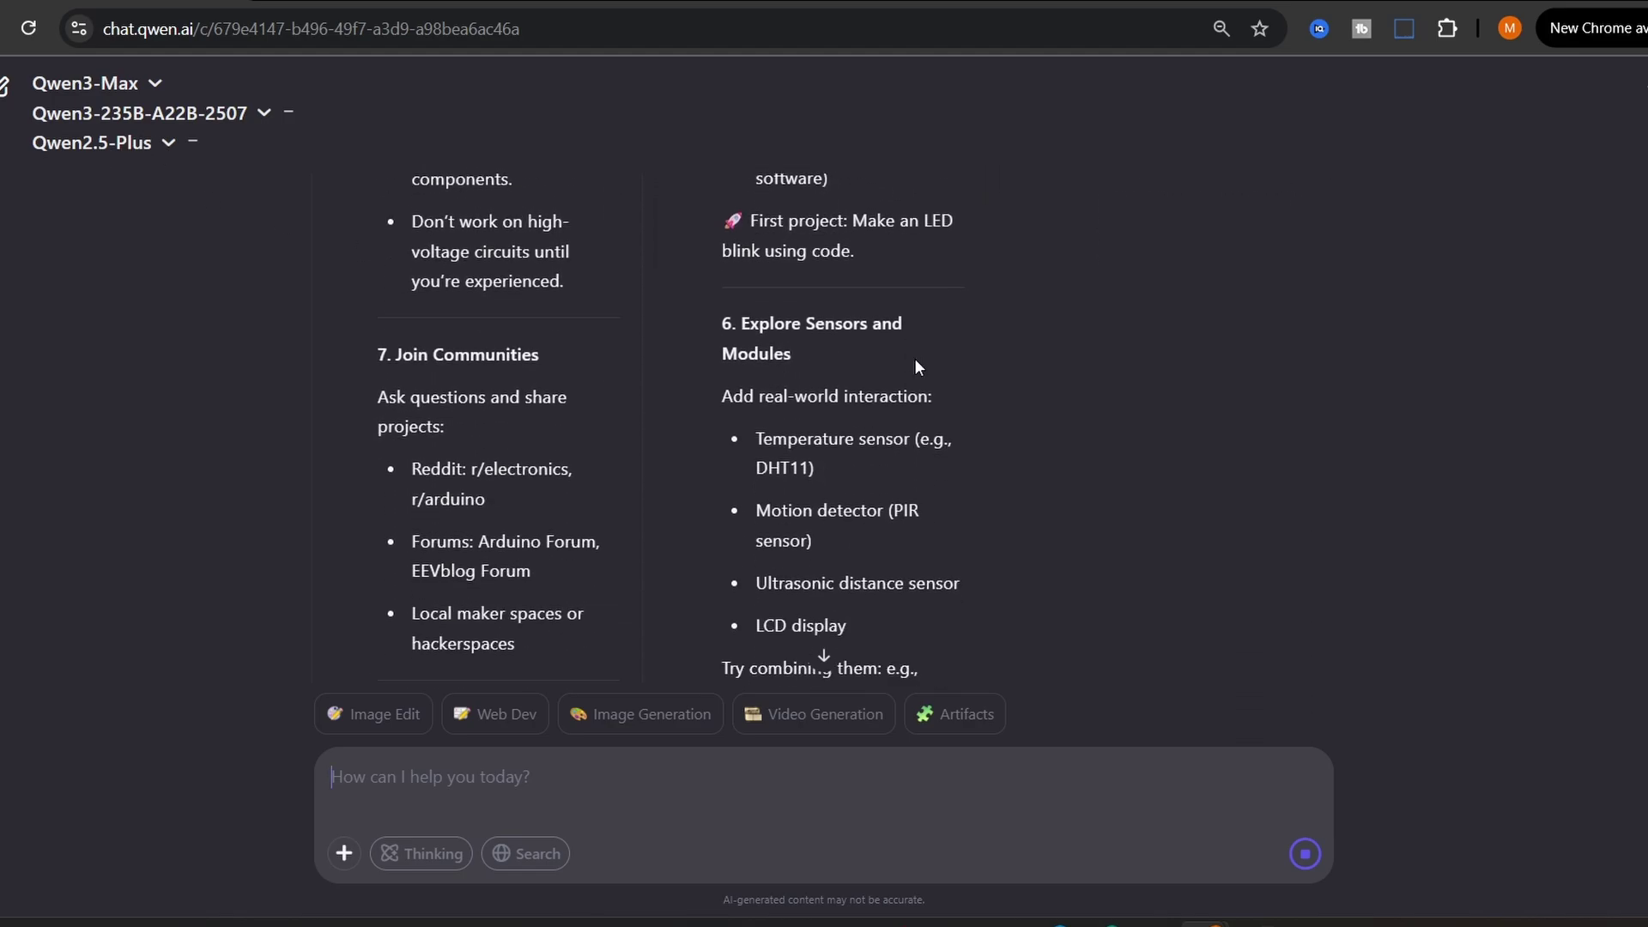
key("F11")
scroll(916, 367, "down", 8)
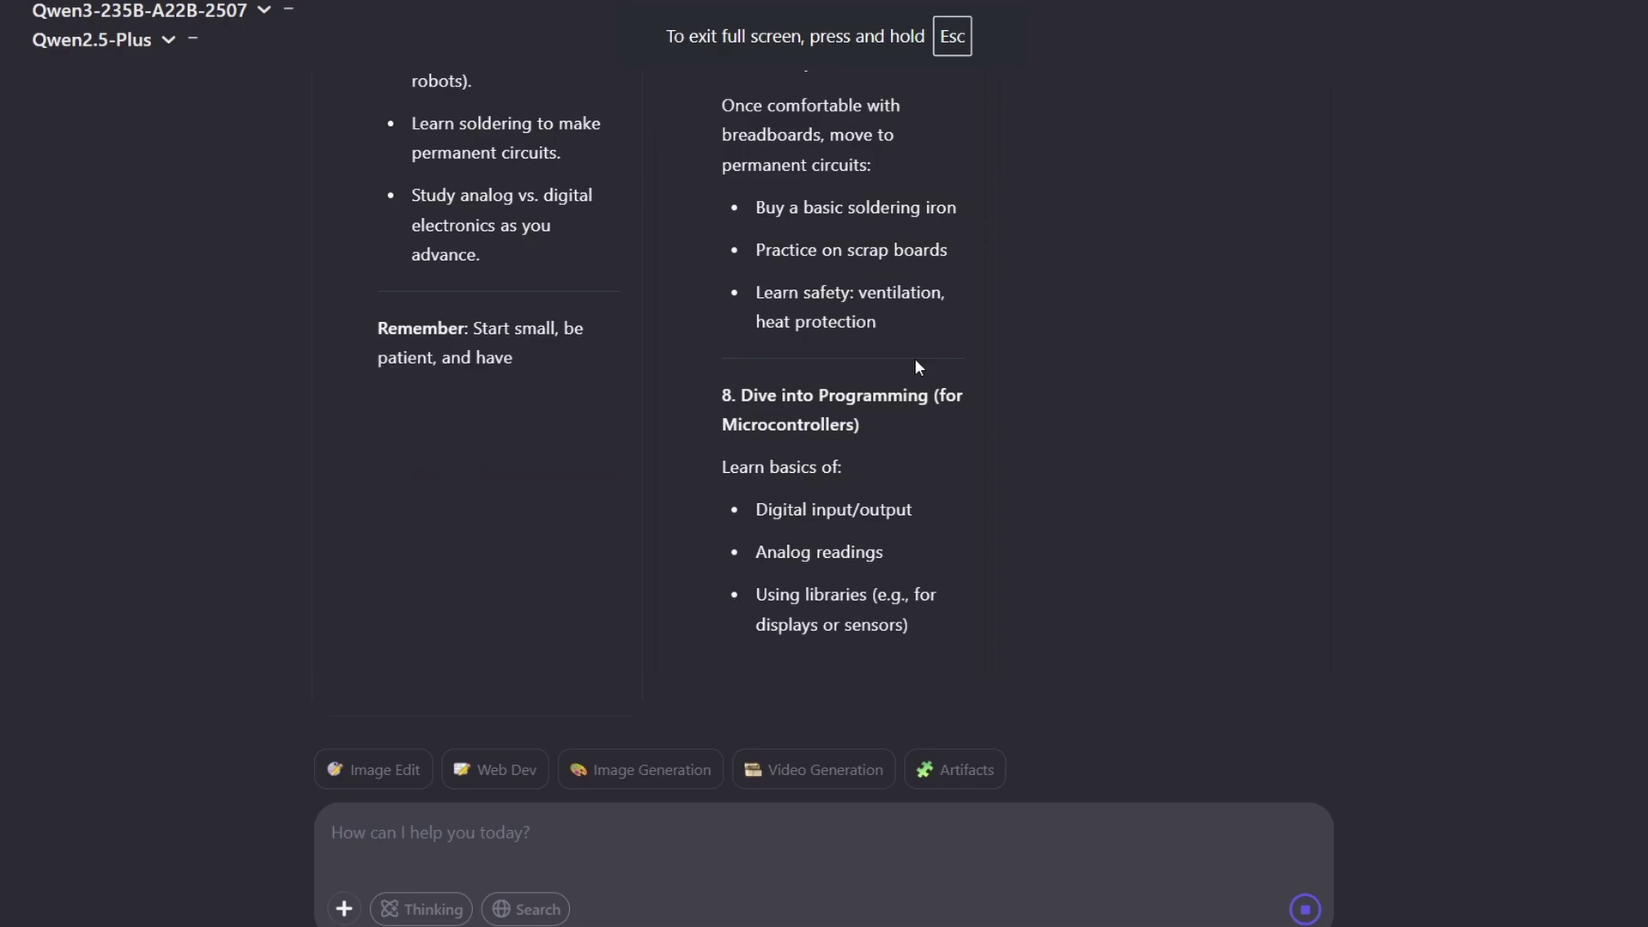
scroll(914, 362, "up", 6)
scroll(915, 362, "up", 8)
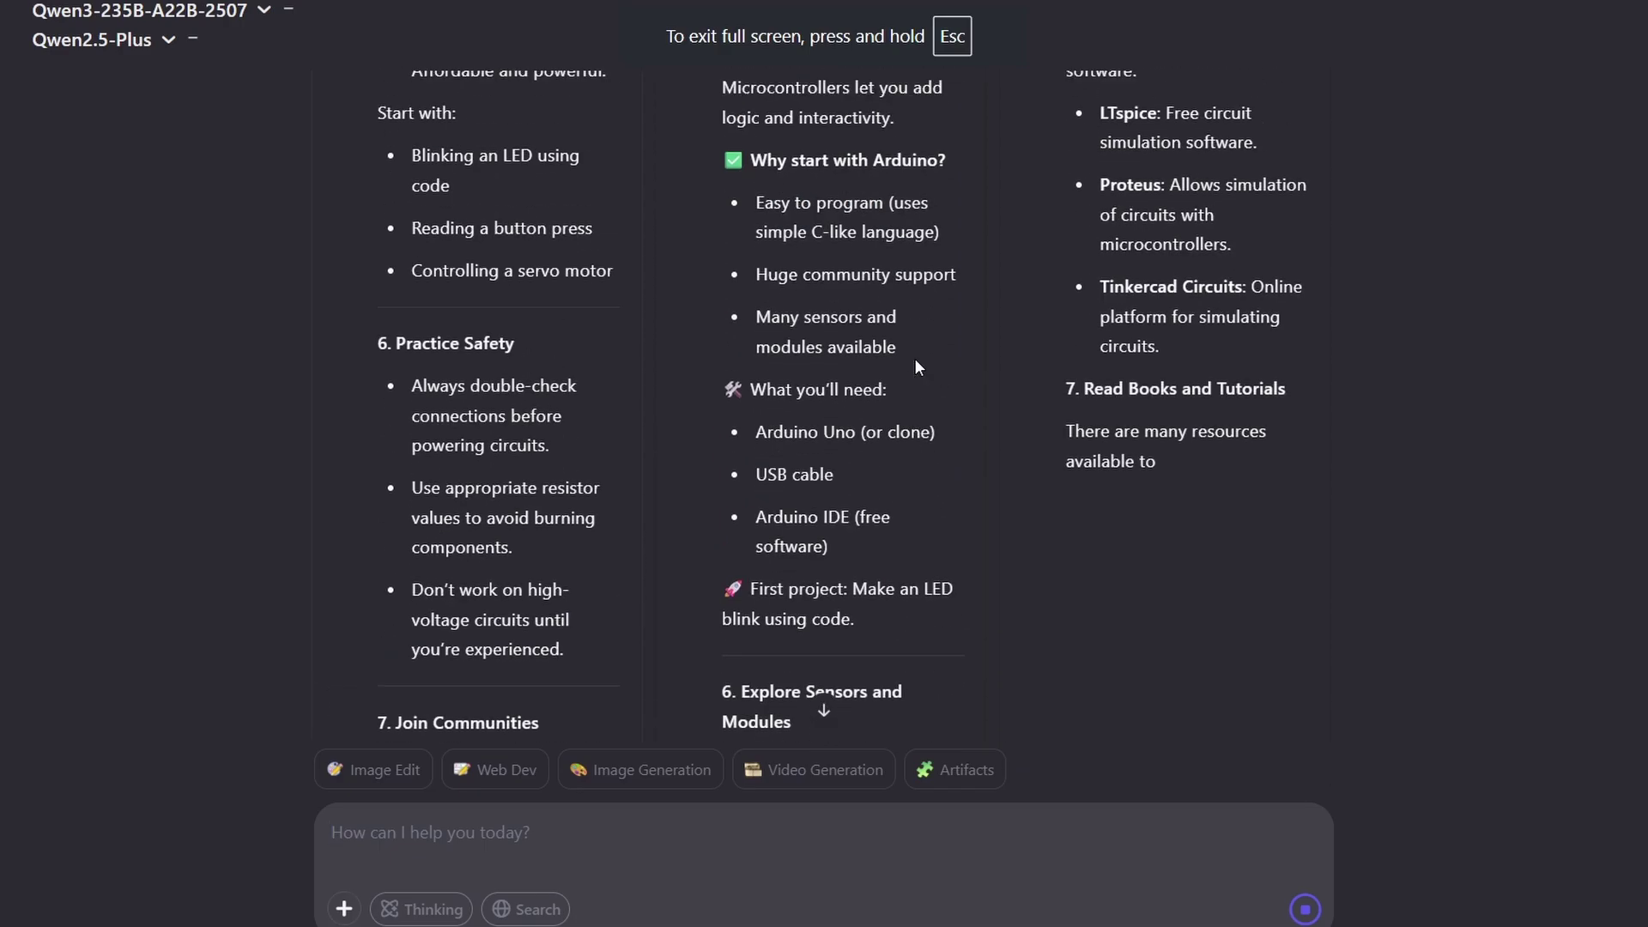
scroll(915, 362, "up", 15)
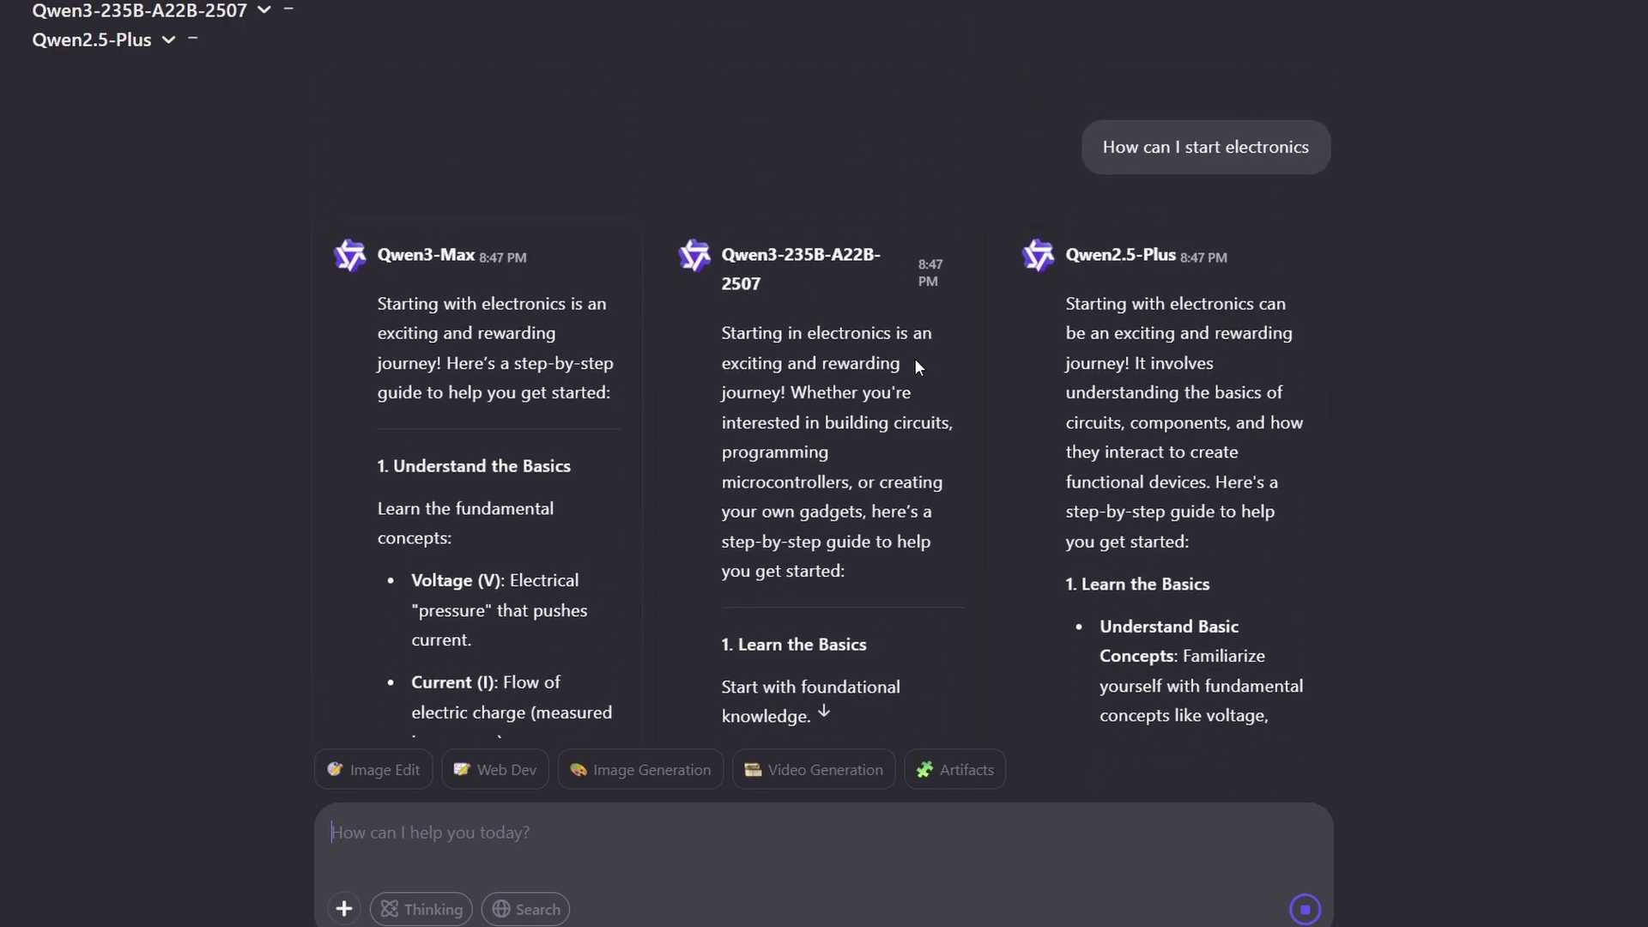
scroll(1229, 268, "down", 3)
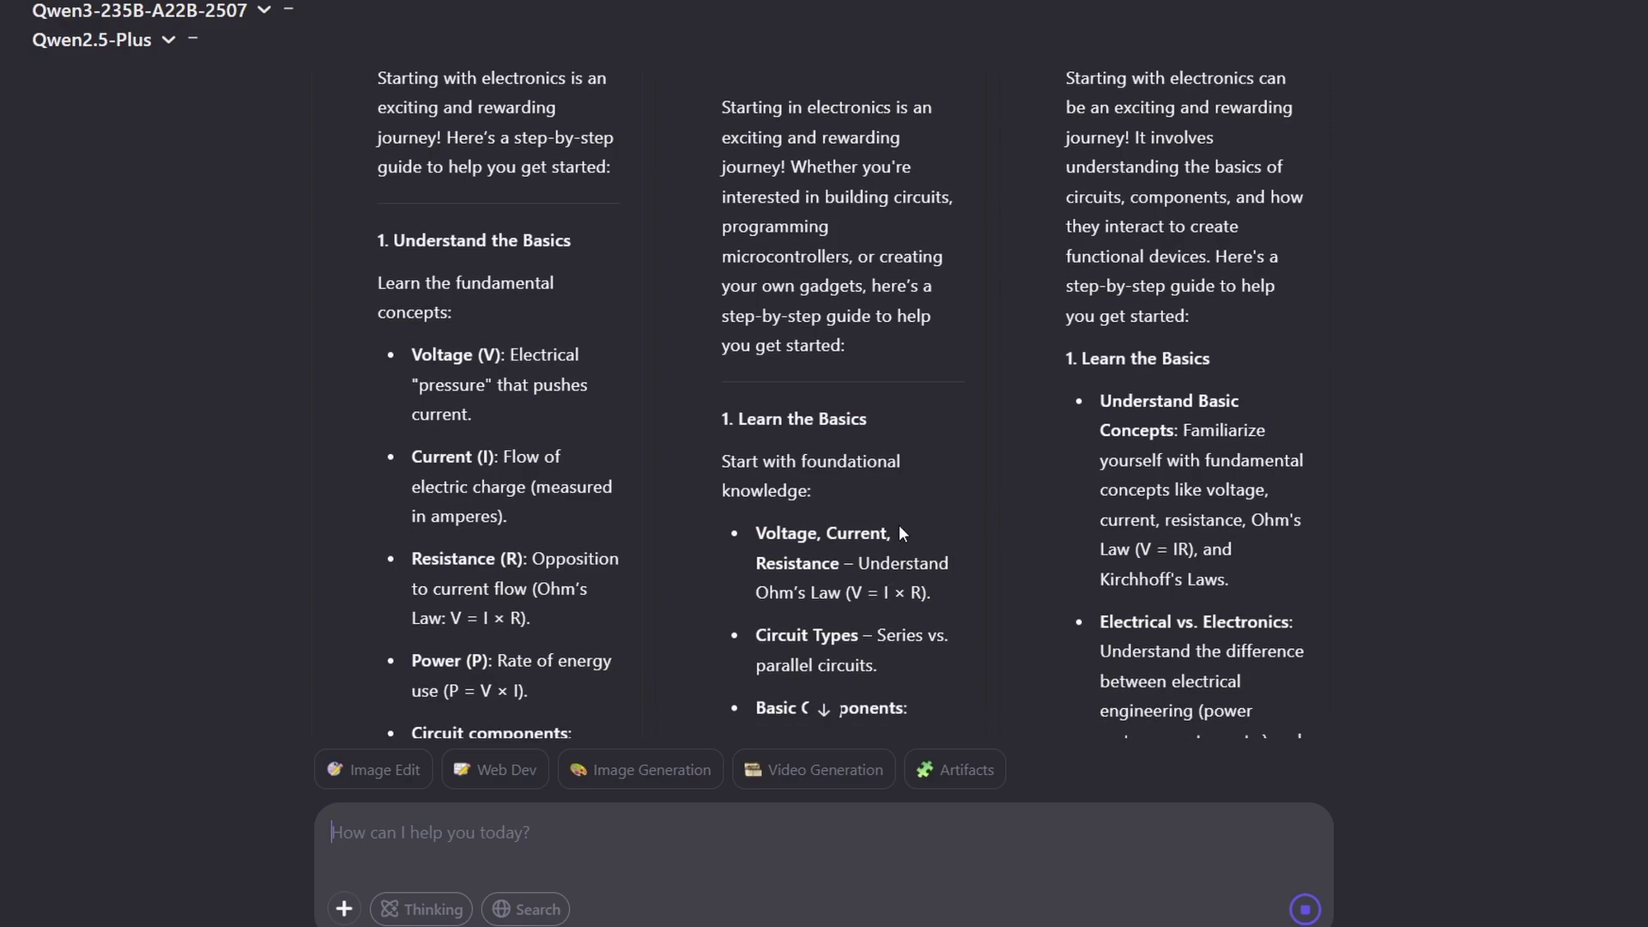
scroll(898, 525, "down", 20)
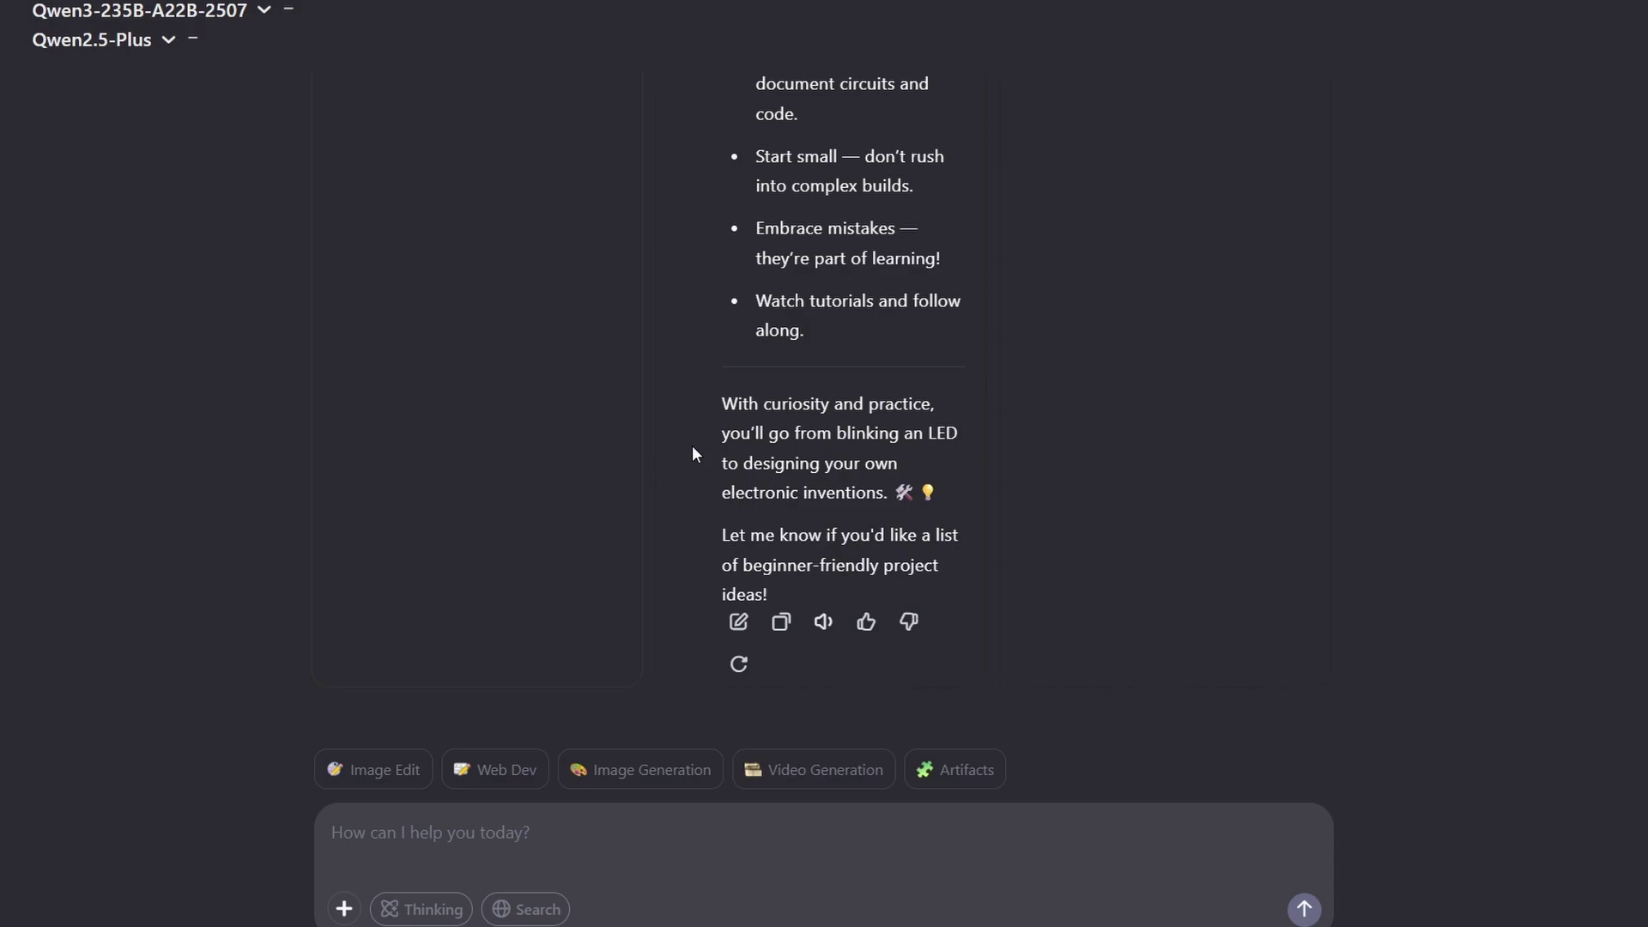
Step: Review the finished answers from their closing sections back up to the introductions, and return towards the end of the conversation
left_click(538, 818)
scroll(866, 605, "up", 10)
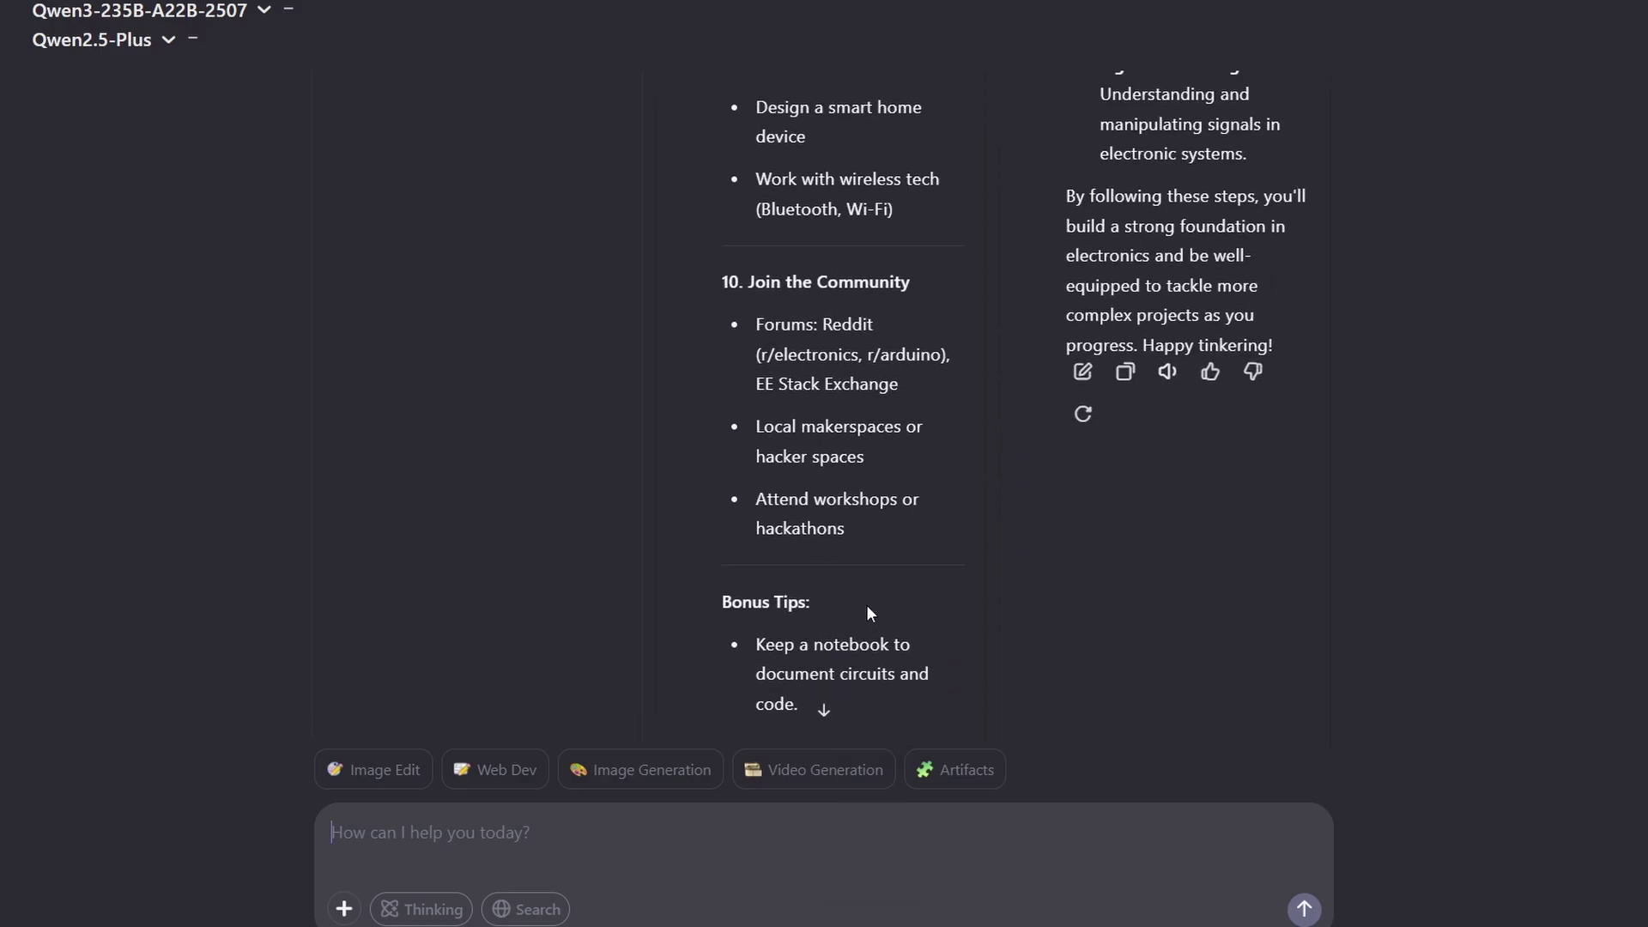
scroll(869, 605, "up", 10)
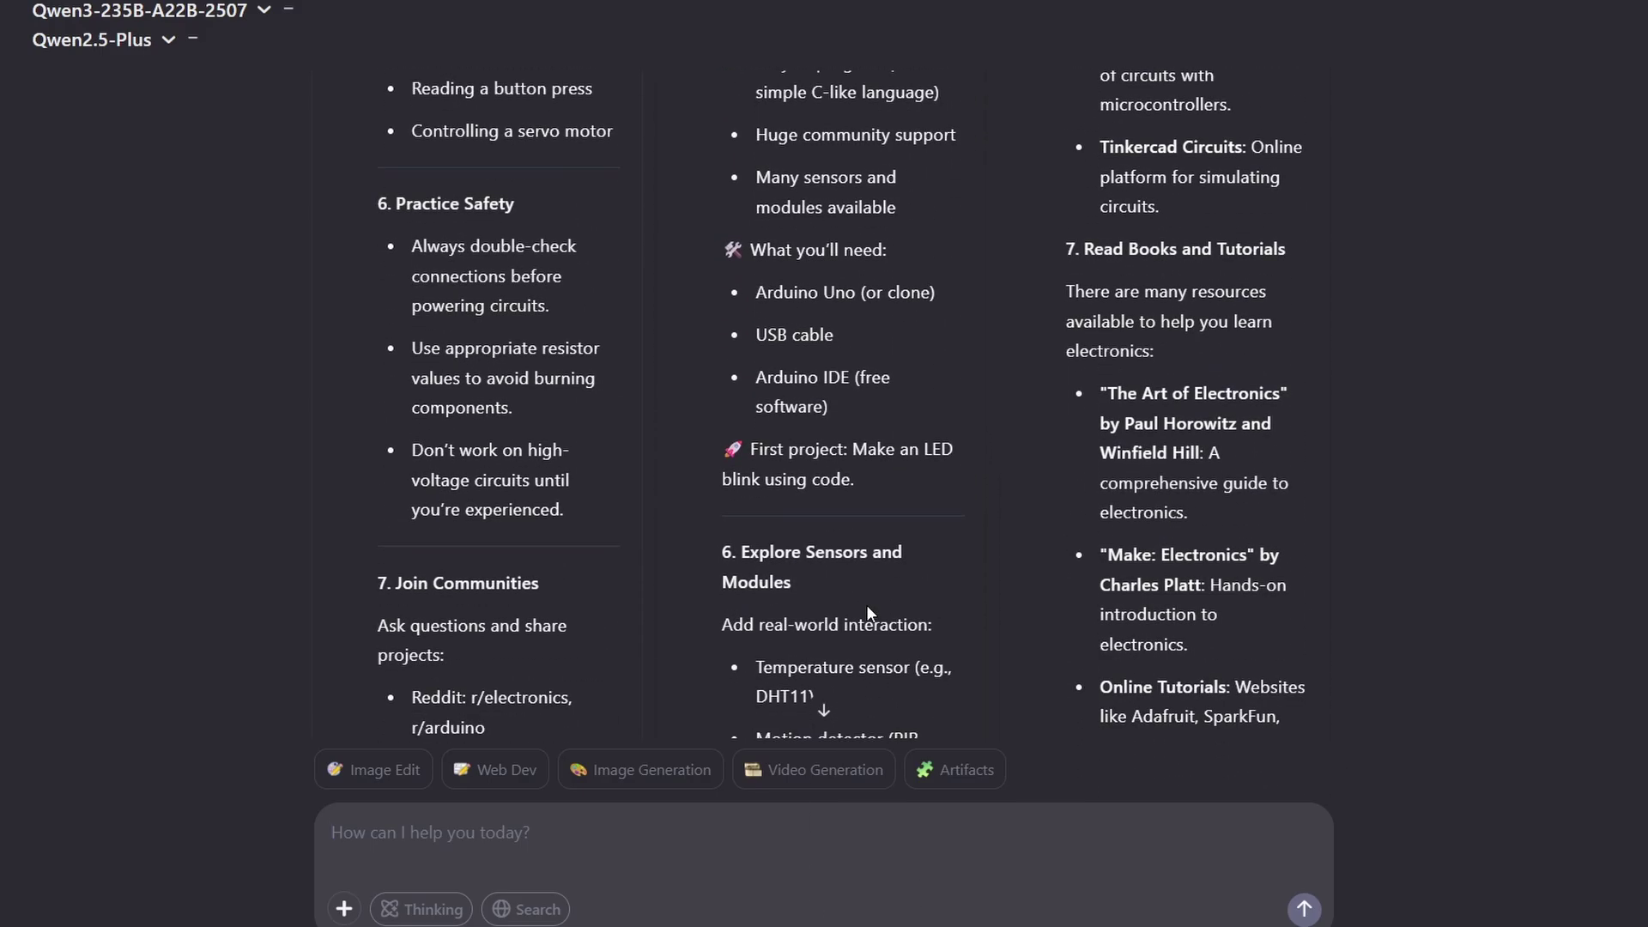
scroll(844, 594, "up", 10)
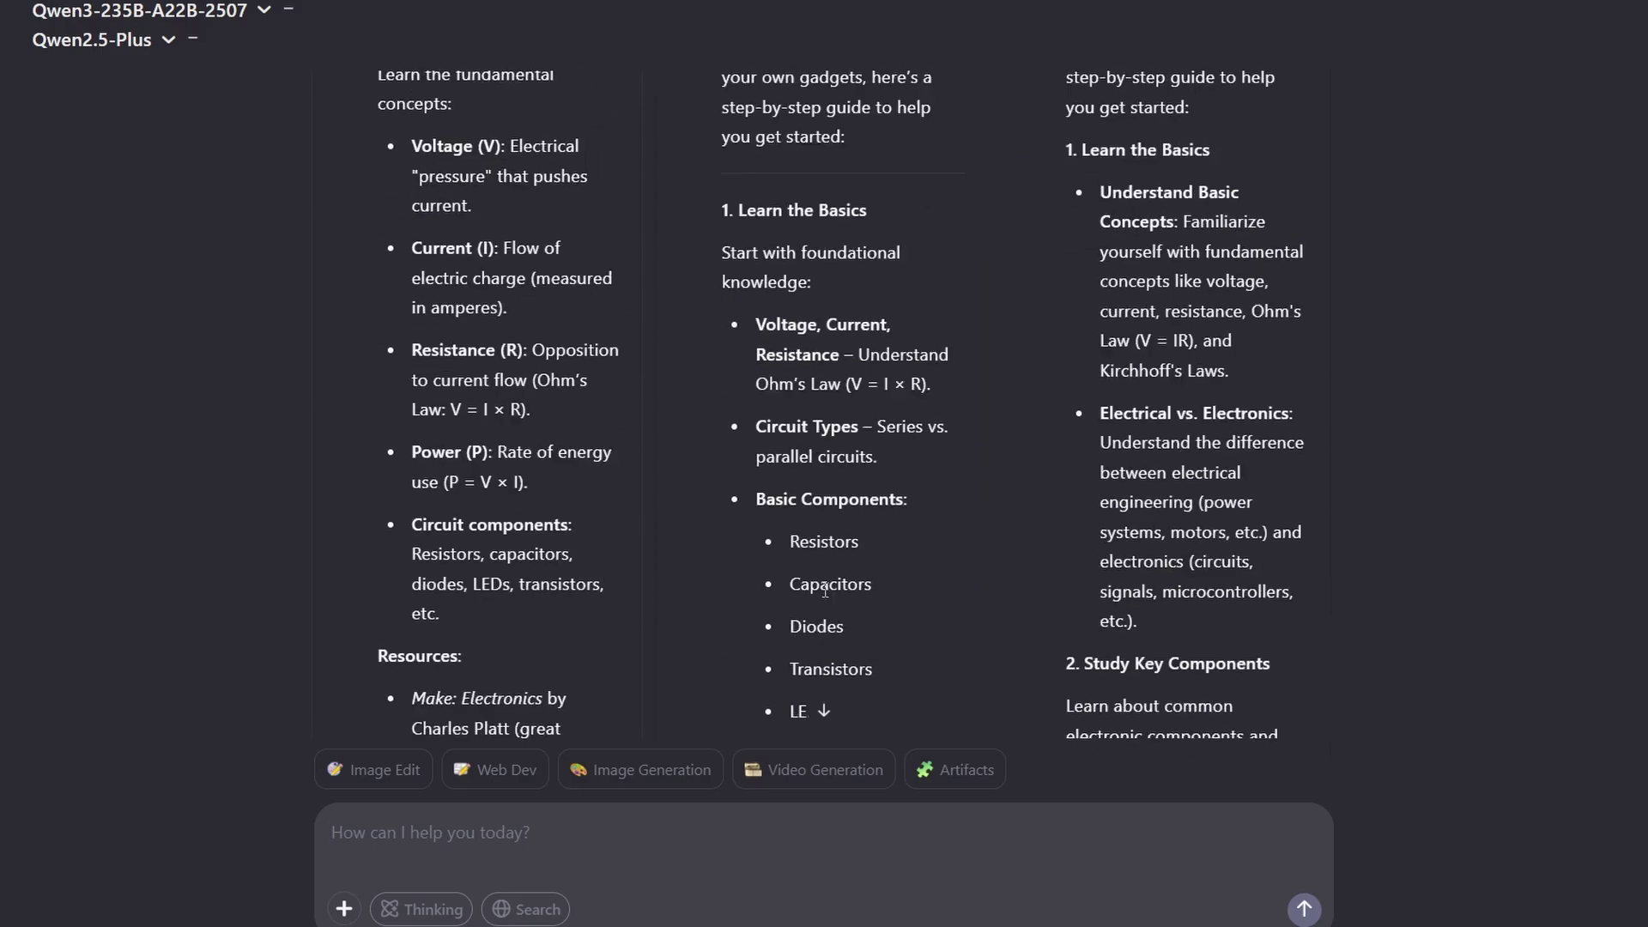
scroll(825, 590, "up", 1)
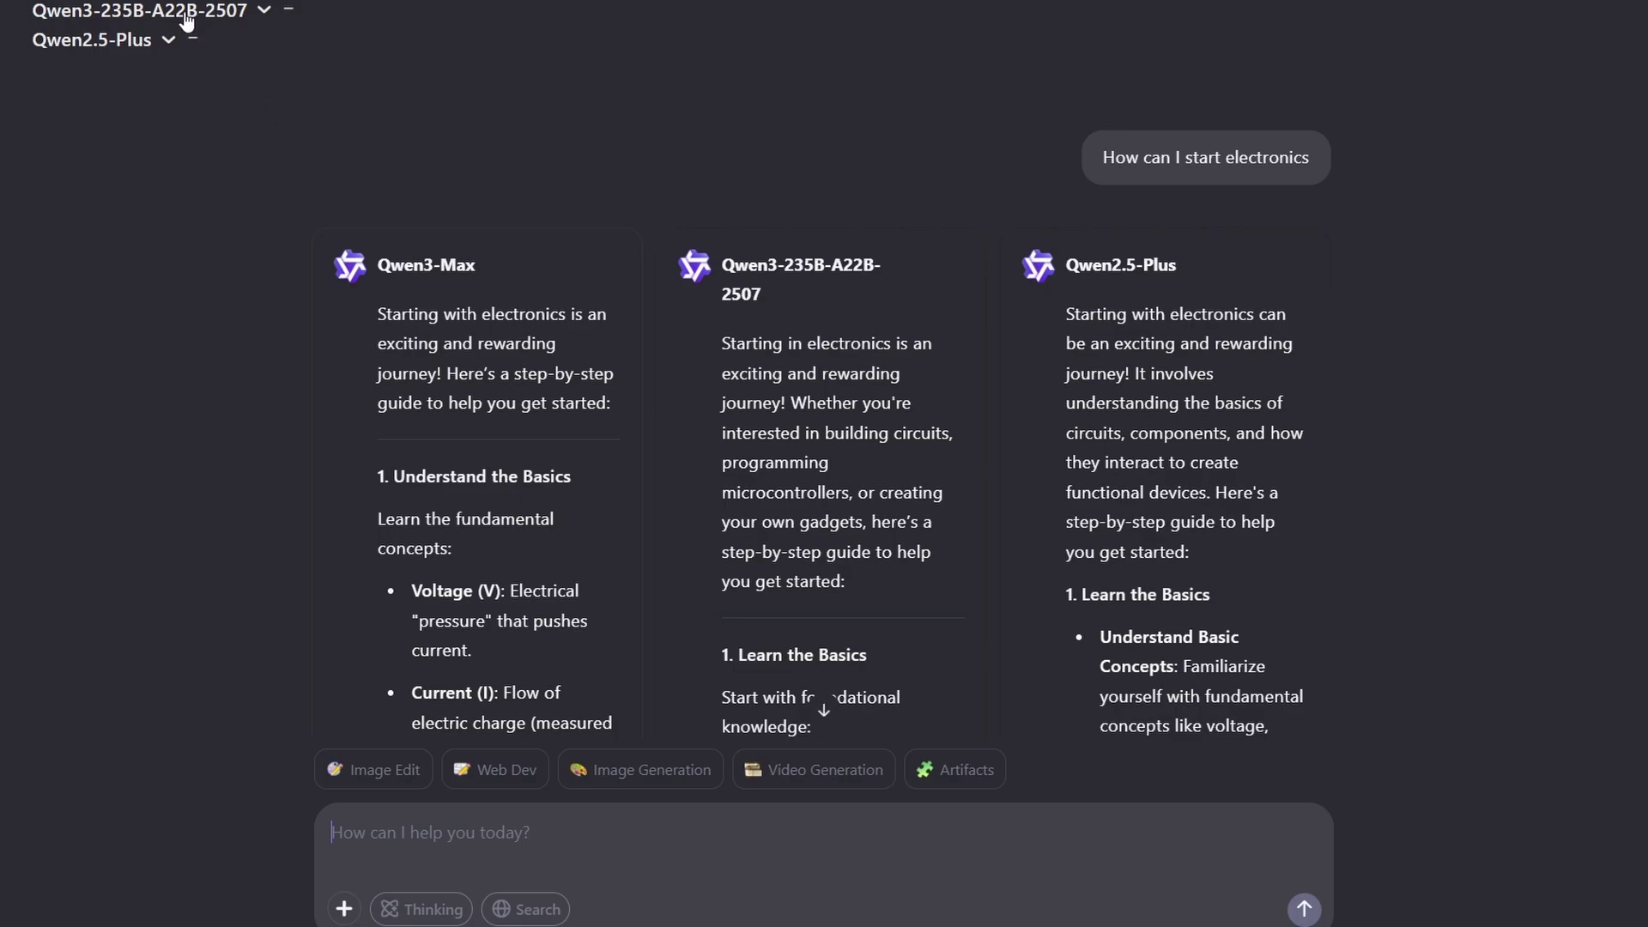
left_click(824, 707)
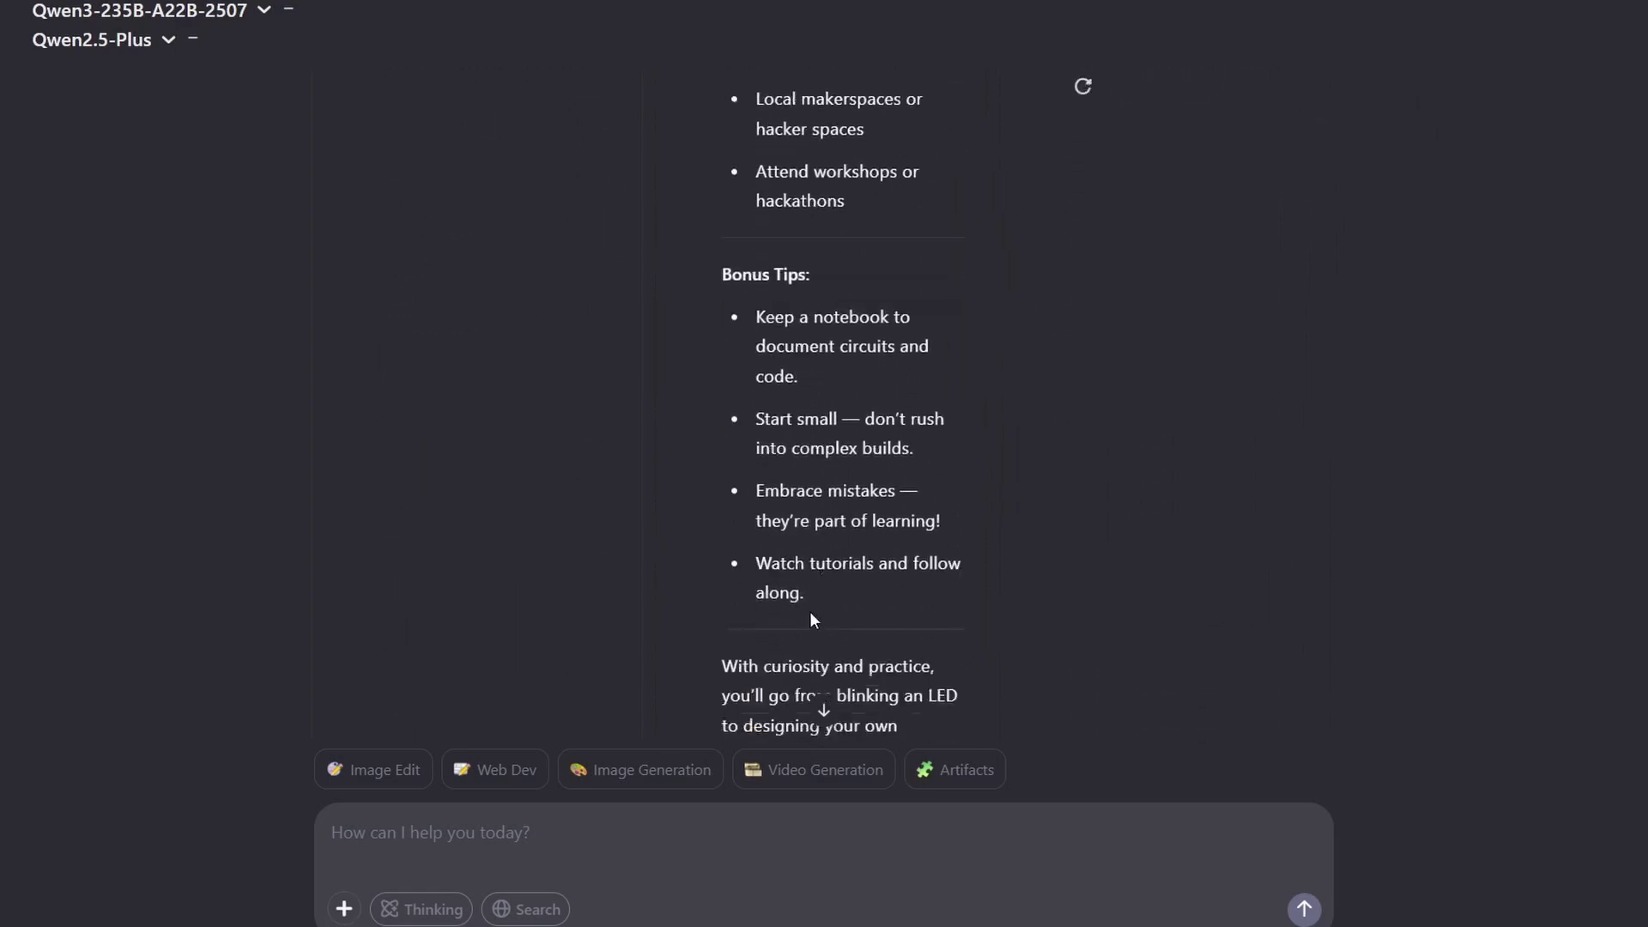